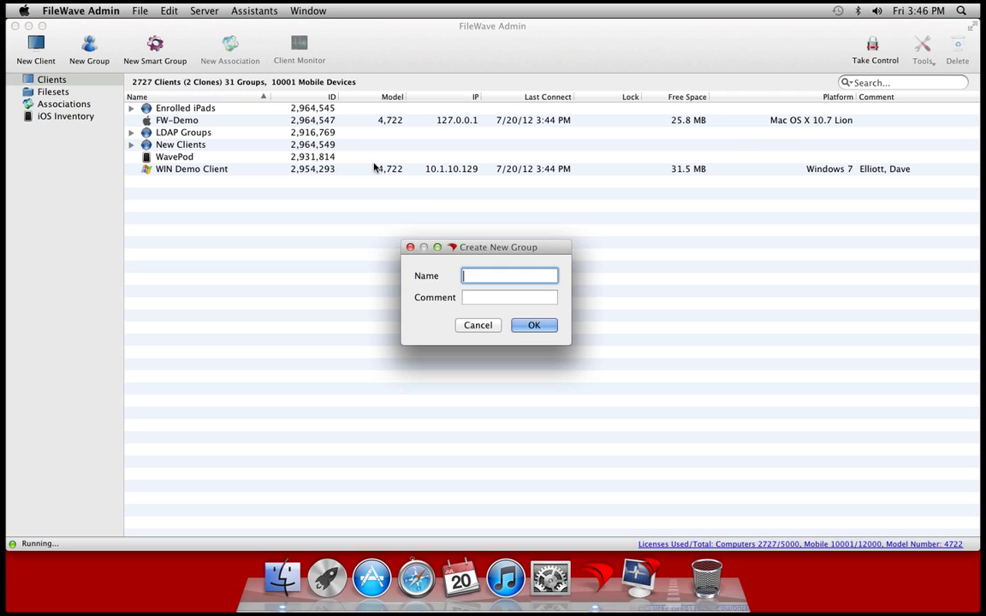
Step: Create a client group named Test Group
{"action": "type", "text": "Test Group"}
{"action": "key", "text": "Return"}
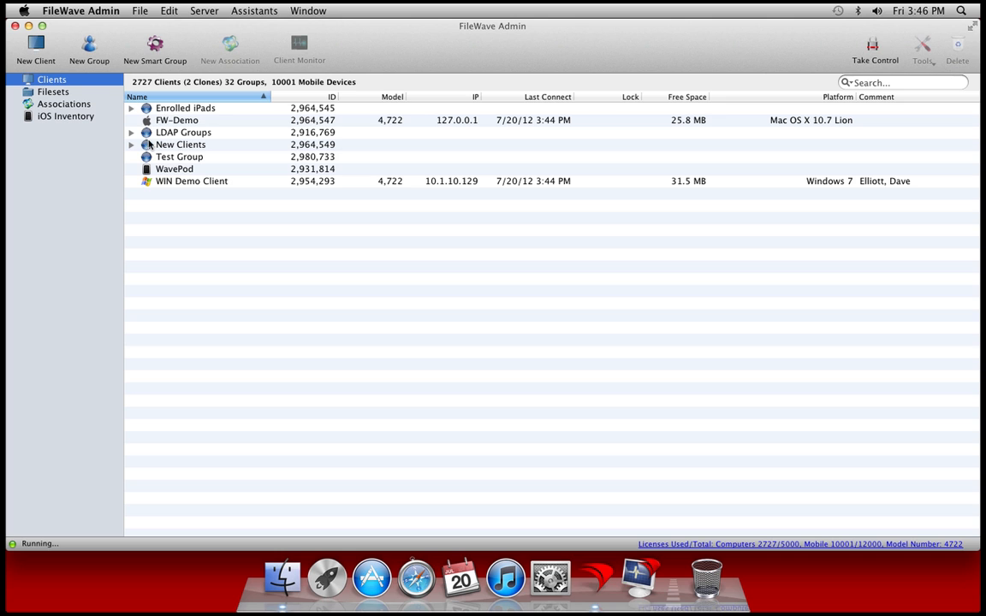
Step: Move the clients adc-ane-023365$ through adc-cur-021522$ from New Clients into Test Group
{"action": "left_click", "coordinate": [131, 145]}
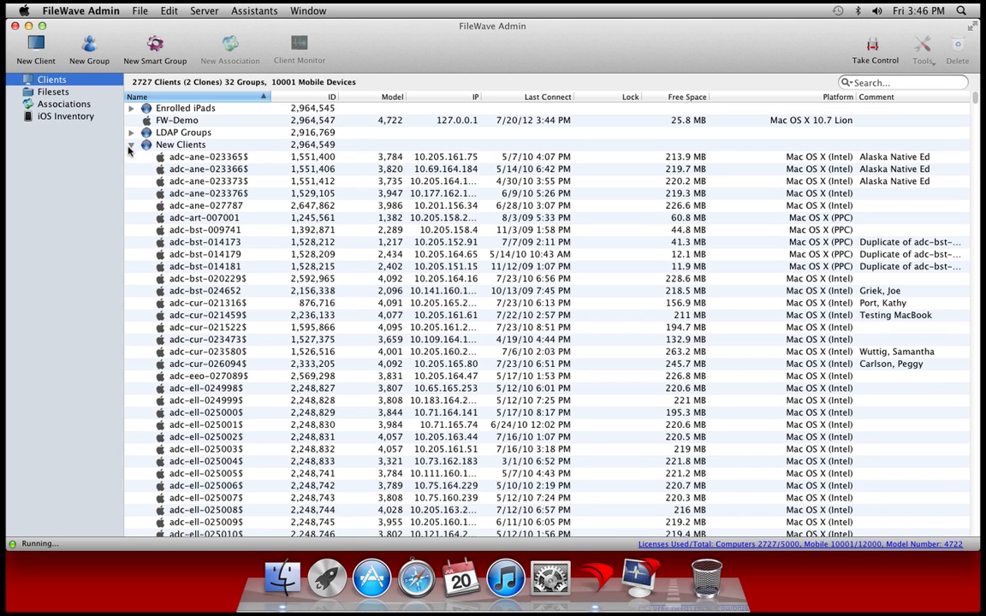
{"action": "left_click", "coordinate": [198, 158]}
{"action": "left_click", "coordinate": [210, 328], "text": "shift"}
{"action": "right_click", "coordinate": [210, 328]}
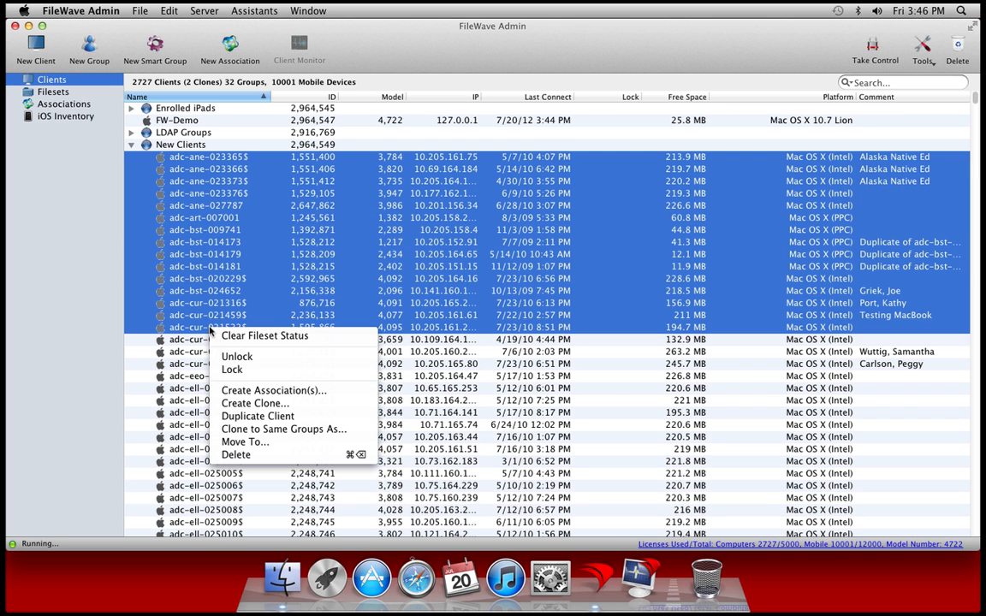
{"action": "left_click", "coordinate": [244, 442]}
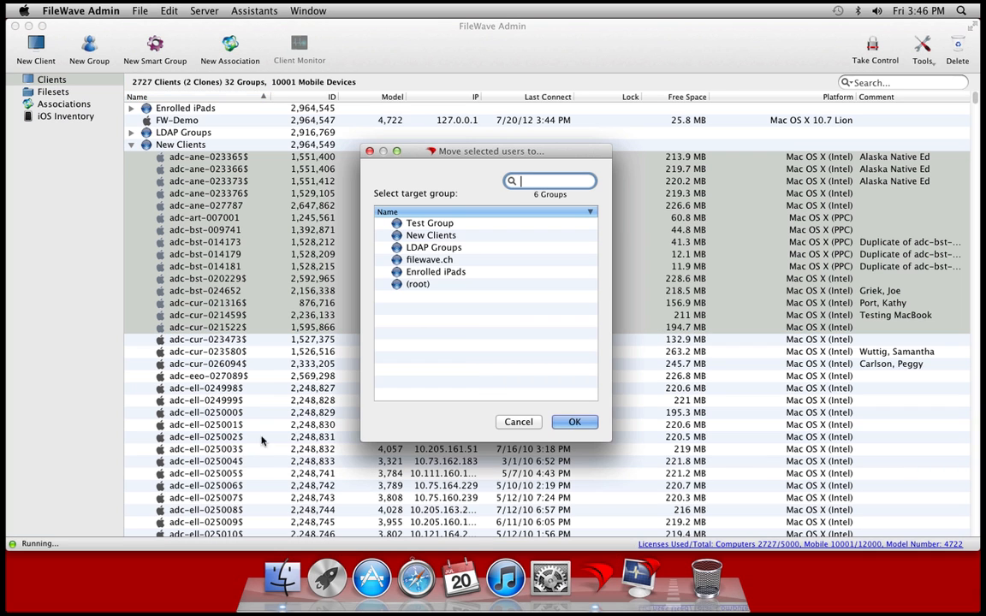
{"action": "left_click", "coordinate": [436, 224]}
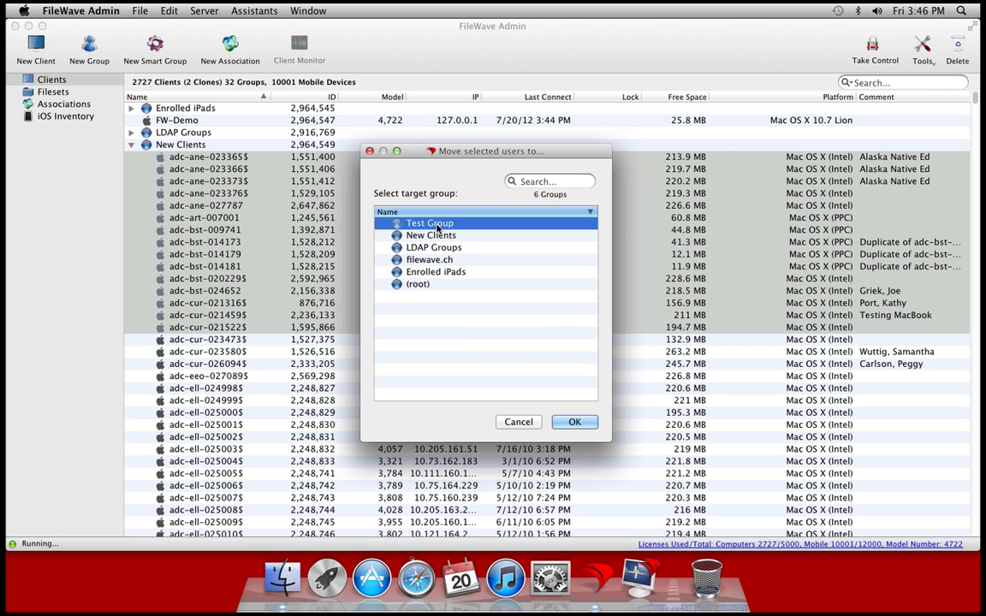
{"action": "left_click", "coordinate": [572, 422]}
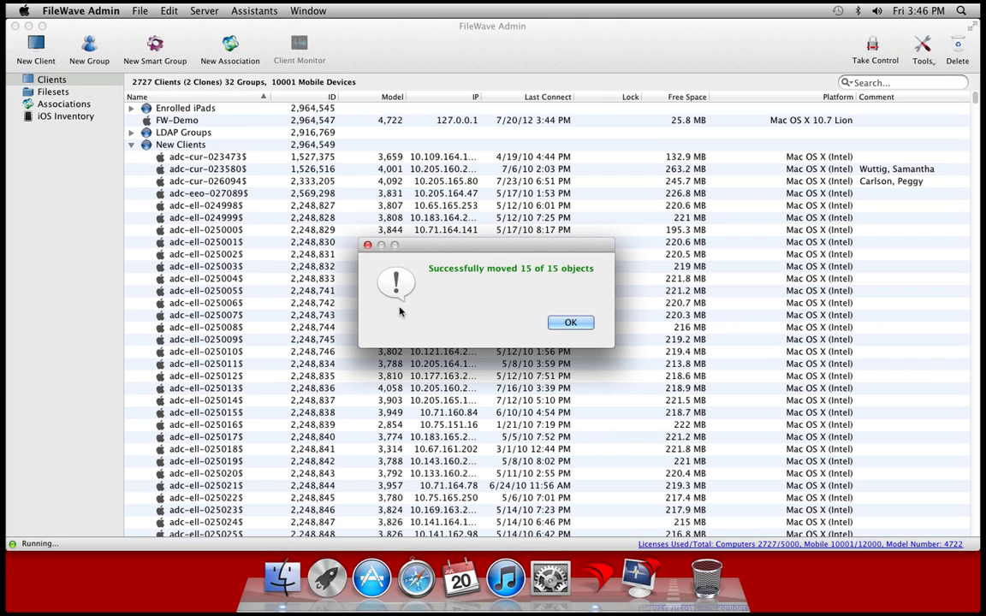
{"action": "left_click", "coordinate": [570, 322]}
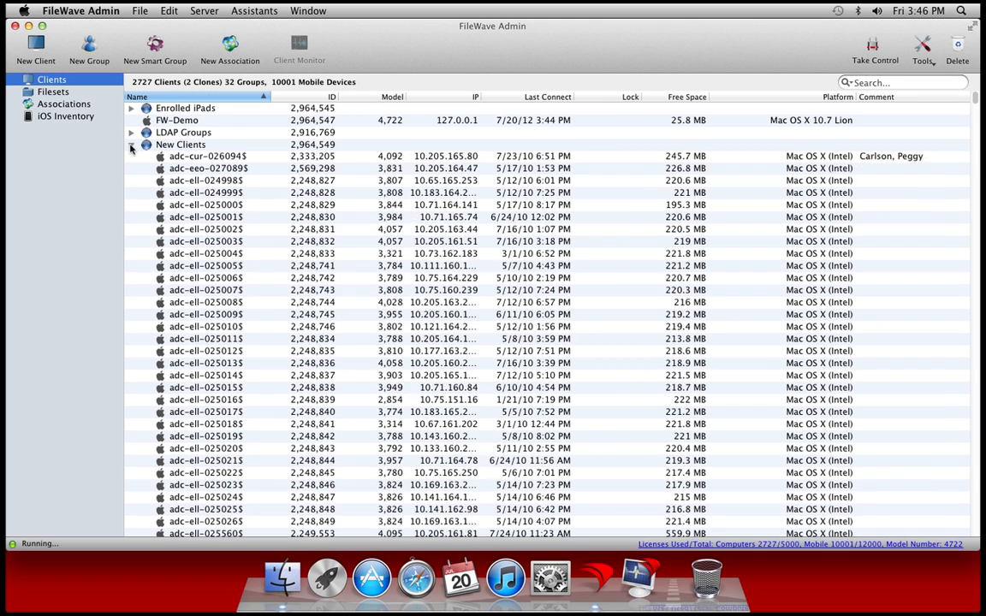
{"action": "left_click", "coordinate": [131, 145]}
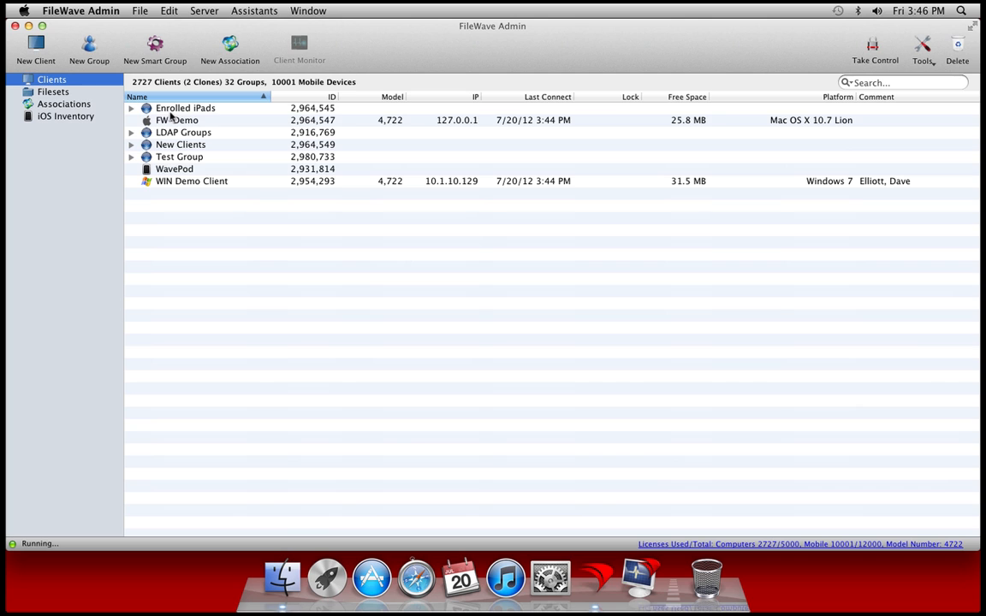
Step: Move the FW-Demo client into Test Group and display the group's members
{"action": "left_click_drag", "start_coordinate": [156, 119], "coordinate": [183, 154]}
{"action": "left_click", "coordinate": [131, 146]}
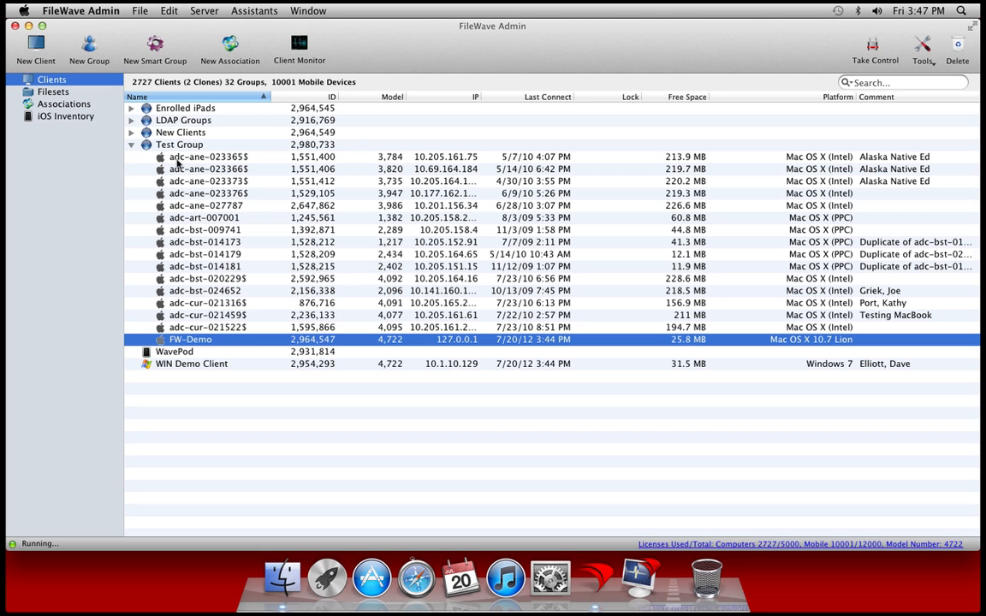
{"action": "left_click", "coordinate": [199, 376]}
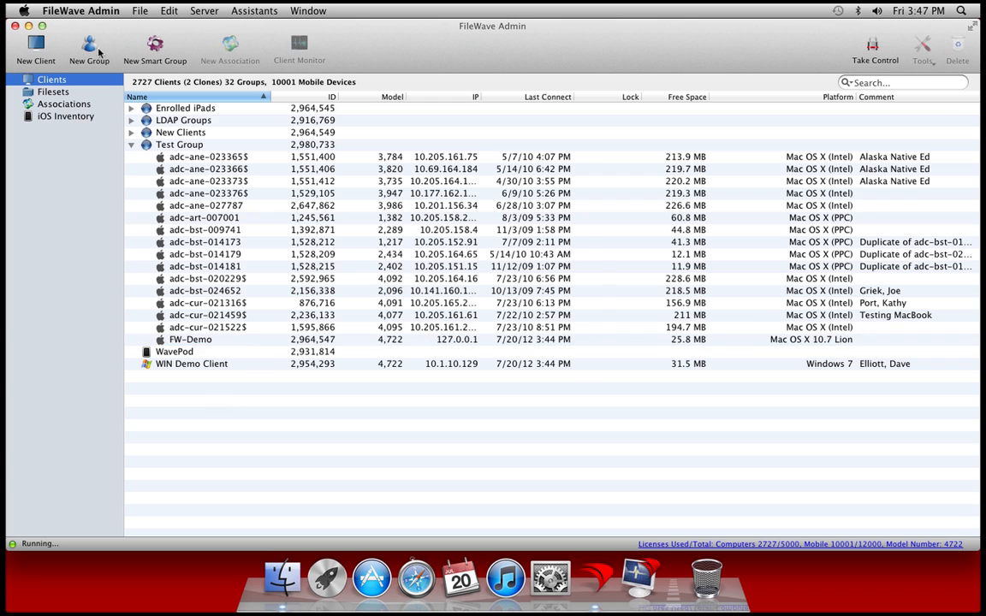
Step: Create another top-level client group named Special Group
{"action": "left_click", "coordinate": [93, 48]}
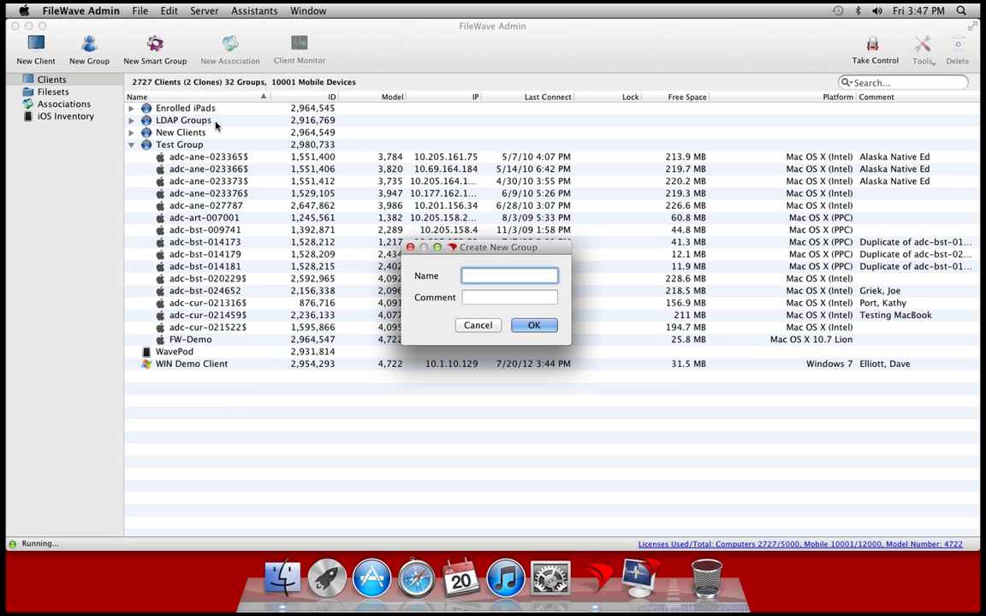
{"action": "type", "text": "Special Group"}
{"action": "key", "text": "Return"}
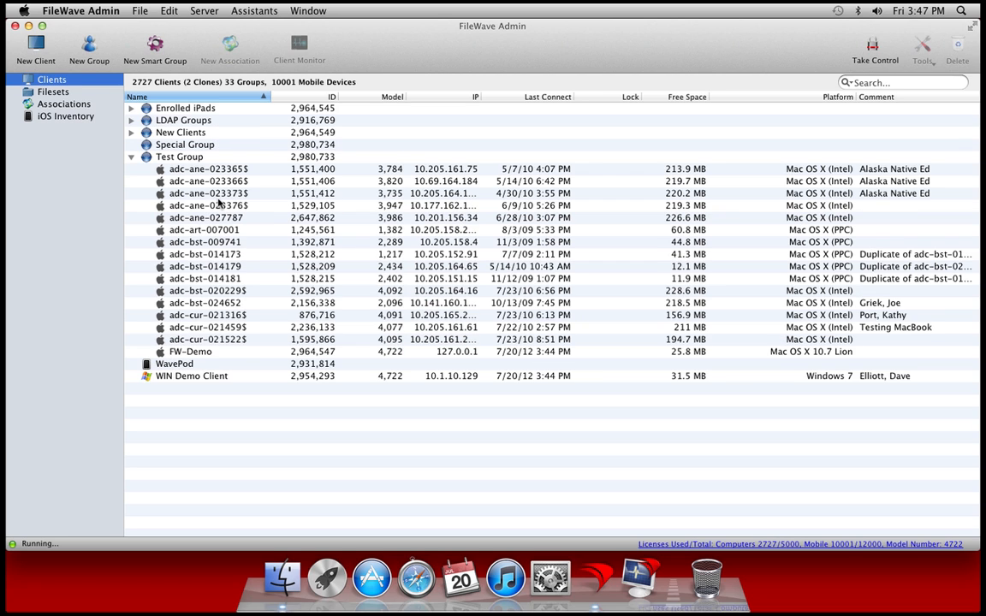
{"action": "left_click", "coordinate": [161, 148]}
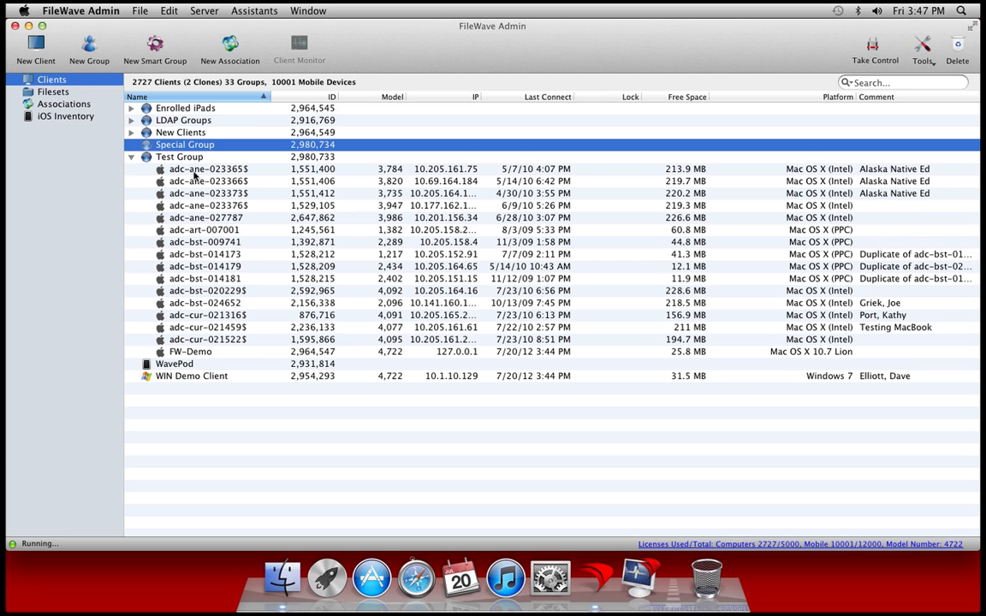
Step: Clone adc-ane-023365$, adc-bst-009741, adc-bst-020229$, adc-cur-021316$ and FW-Demo from Test Group into Special Group and list the clones
{"action": "left_click", "coordinate": [183, 169]}
{"action": "left_click", "coordinate": [205, 243], "text": "super"}
{"action": "left_click", "coordinate": [204, 291], "text": "super"}
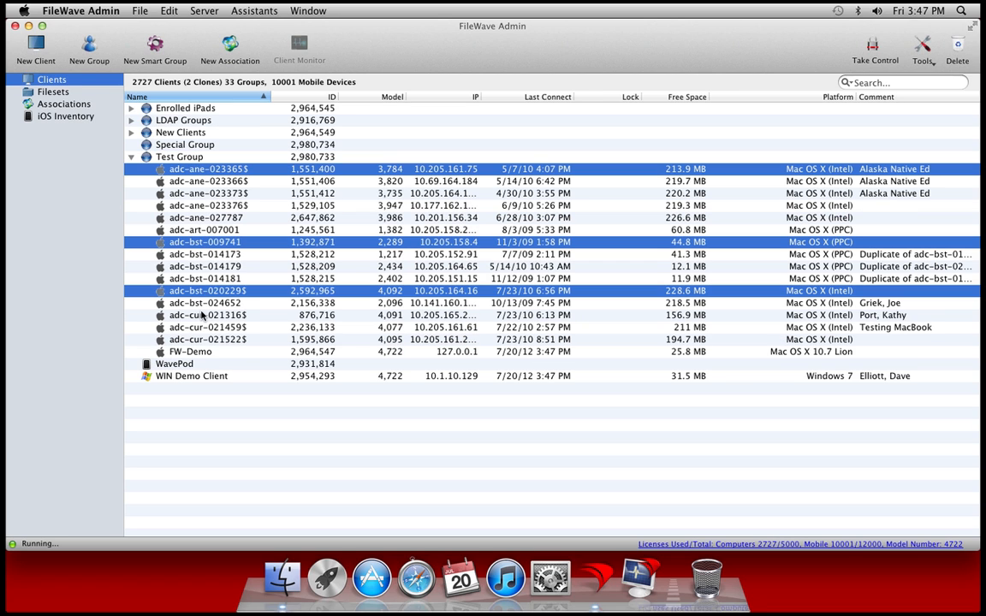
{"action": "left_click", "coordinate": [185, 315], "text": "super"}
{"action": "left_click", "coordinate": [192, 352], "text": "super"}
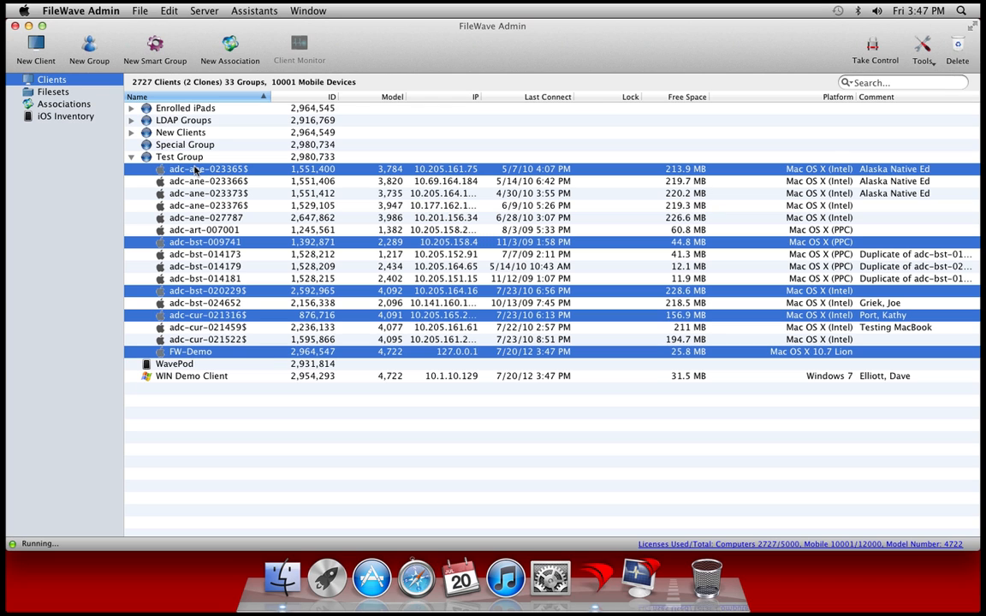
{"action": "left_click_drag", "start_coordinate": [196, 170], "coordinate": [185, 147]}
{"action": "left_click", "coordinate": [131, 144]}
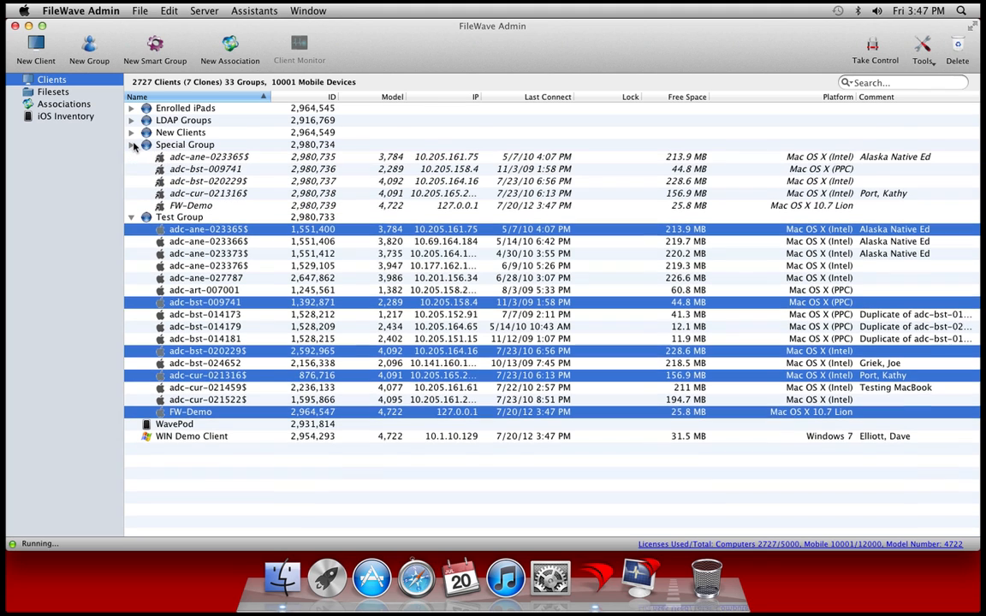
Step: Examine the cloned clients in Special Group, and collapse both Test Group and Special Group
{"action": "left_click", "coordinate": [185, 169]}
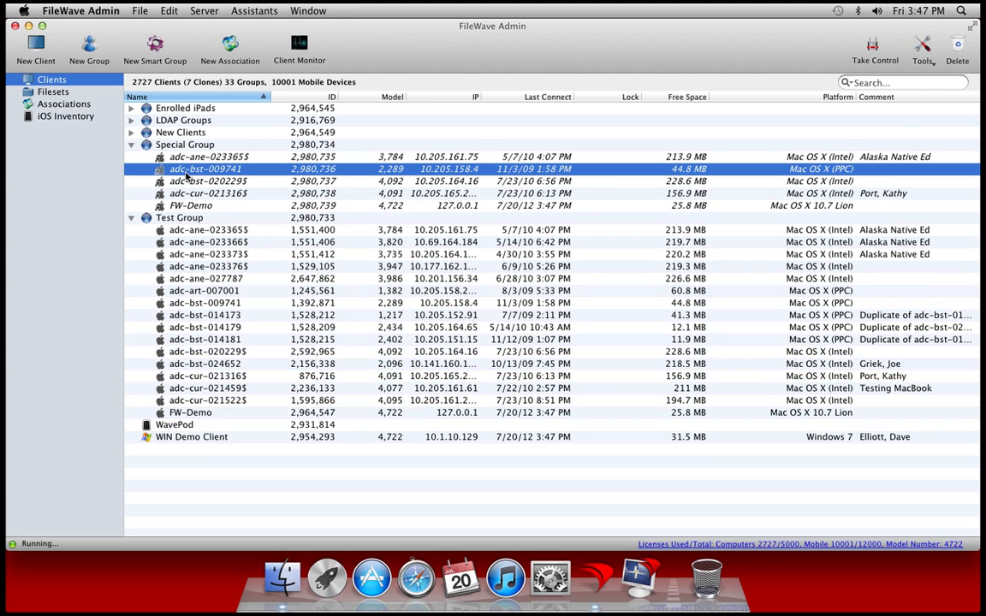
{"action": "left_click", "coordinate": [132, 219]}
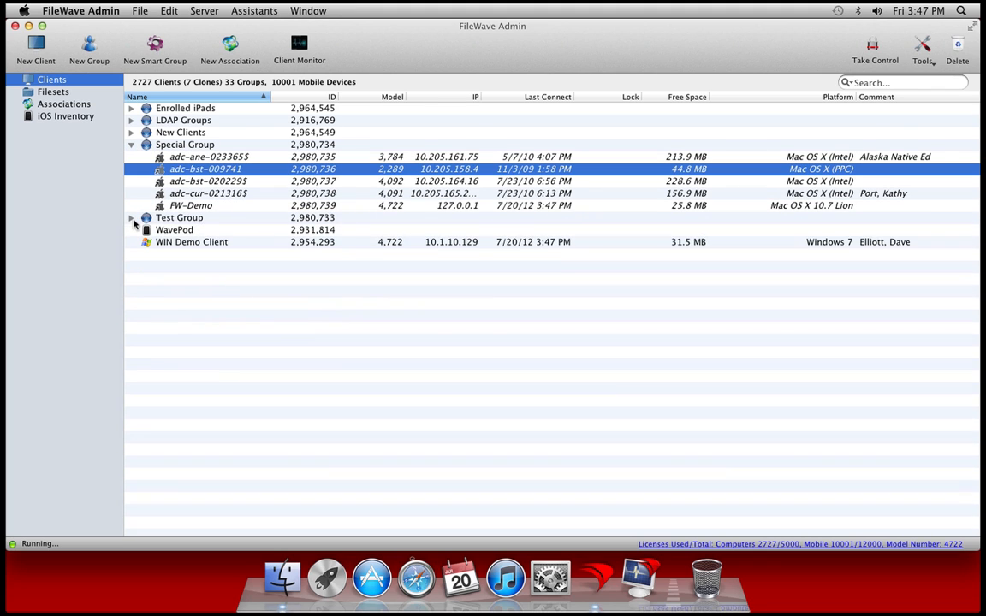
{"action": "left_click", "coordinate": [221, 206]}
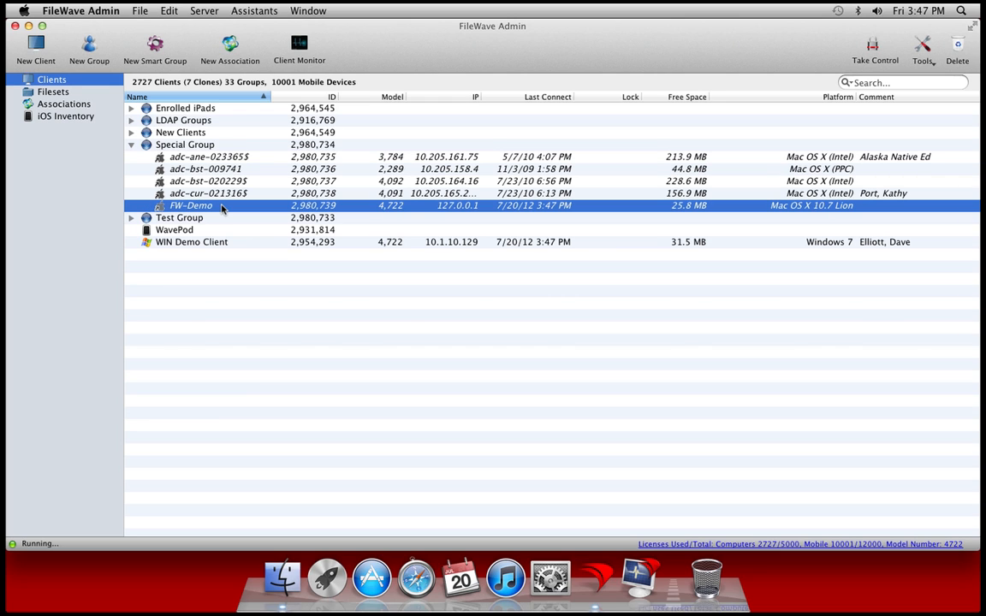
{"action": "left_click", "coordinate": [131, 147]}
{"action": "left_click", "coordinate": [131, 145]}
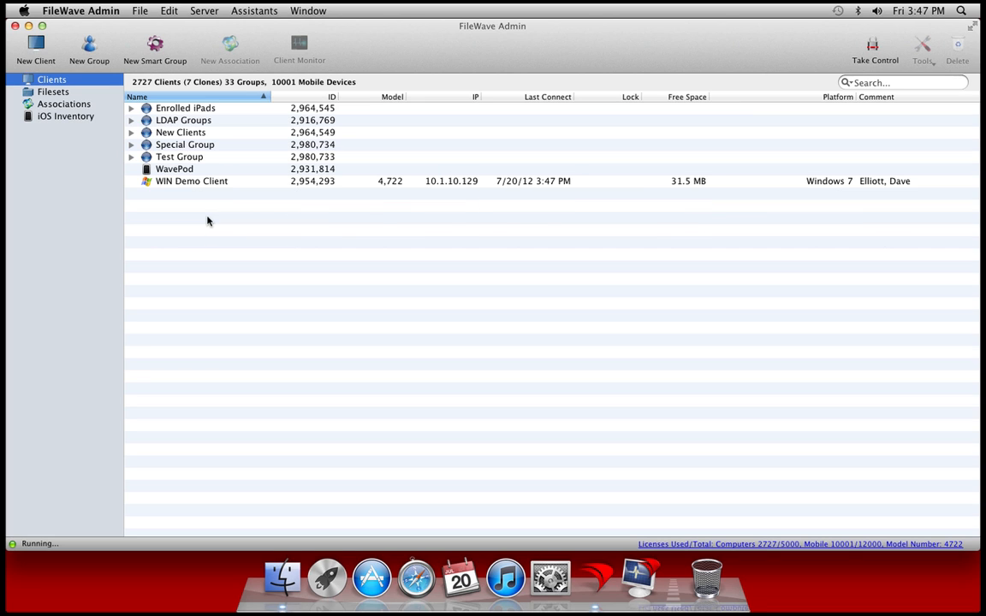
Step: Associate the WIN Office2007 WIN7 fileset with WIN Demo Client
{"action": "left_click", "coordinate": [66, 104]}
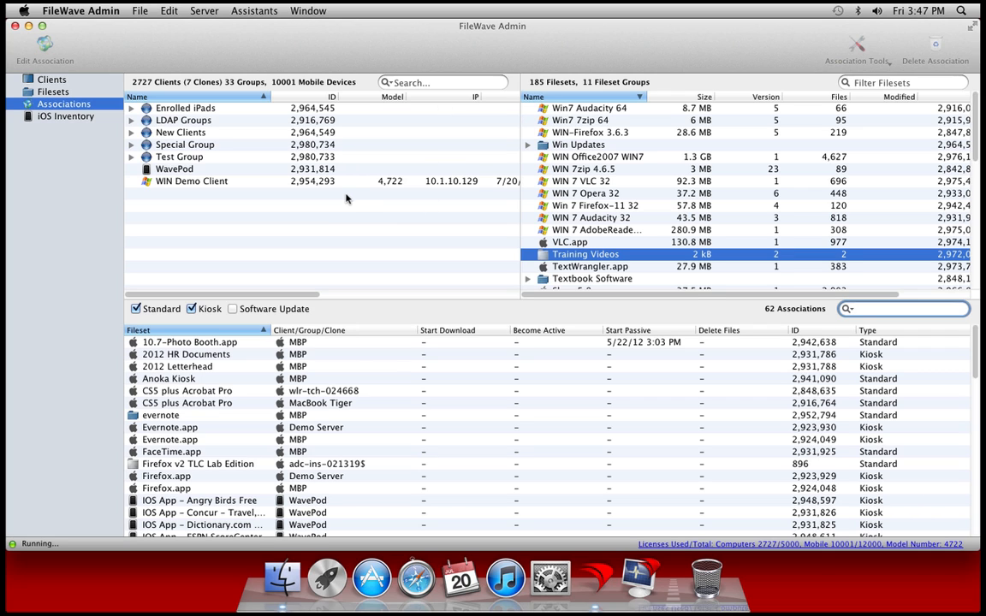
{"action": "left_click", "coordinate": [599, 157]}
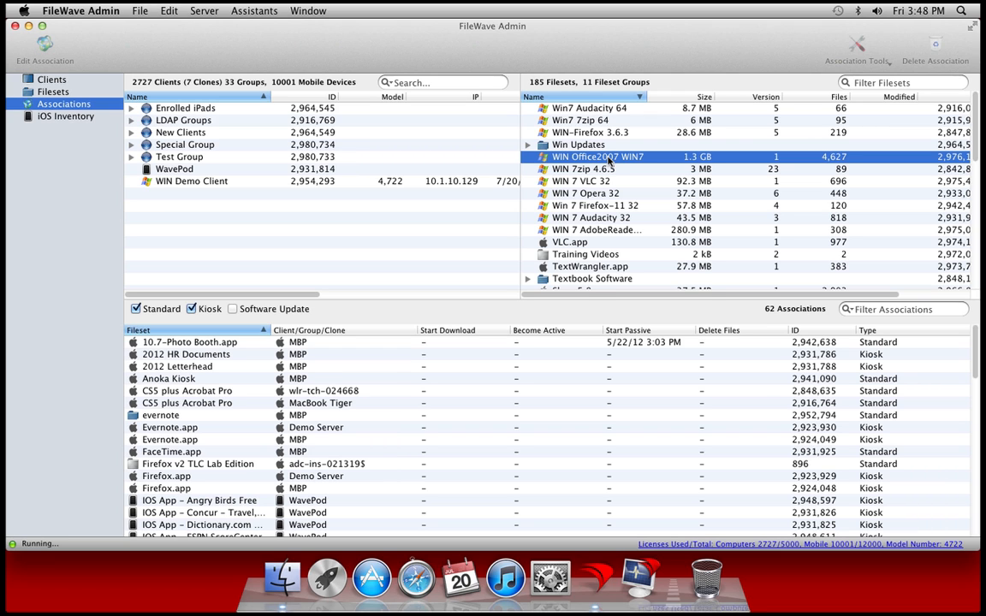
{"action": "left_click_drag", "start_coordinate": [610, 161], "coordinate": [226, 183]}
Step: Show the filesets associated with WIN Demo Client and examine the WIN Office2007 WIN7 association
{"action": "right_click", "coordinate": [227, 187]}
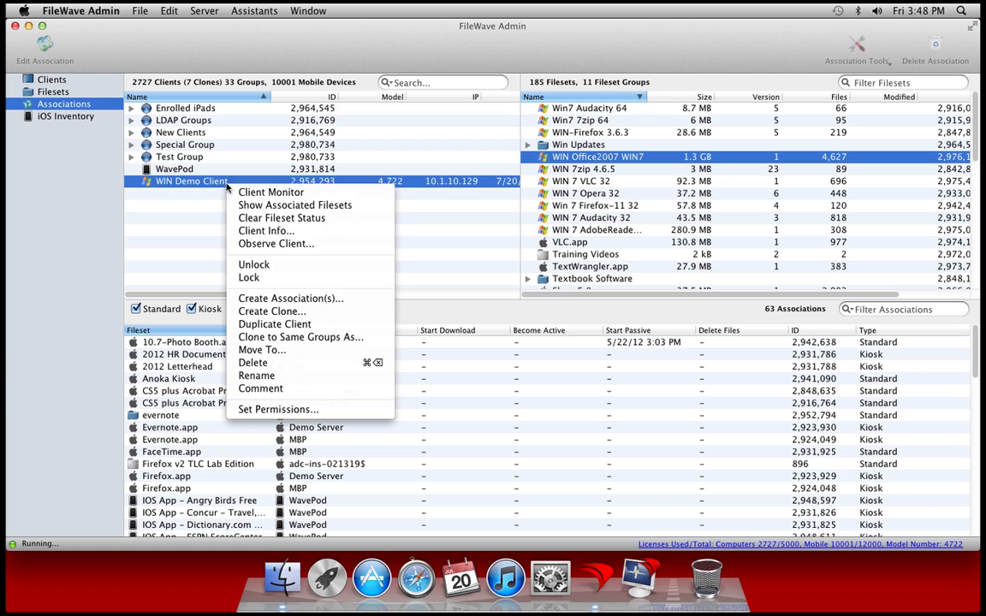
{"action": "left_click", "coordinate": [261, 206]}
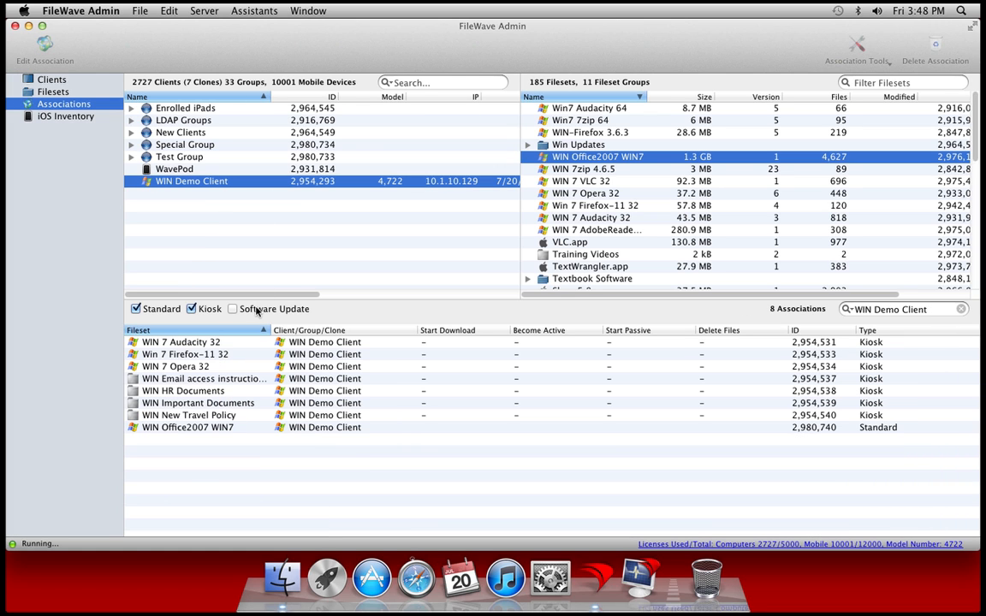
{"action": "left_click", "coordinate": [218, 428]}
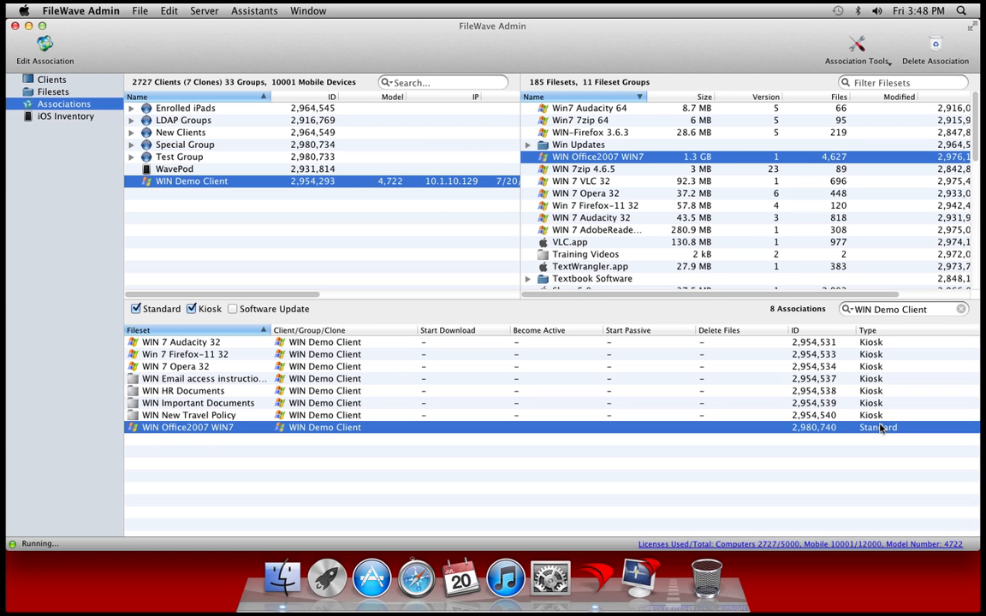
Step: Update the server model to push out the new association
{"action": "key", "text": "super+u"}
{"action": "key", "text": "Return"}
Step: Return to the client list and open the Client Monitor for WIN Demo Client
{"action": "left_click", "coordinate": [69, 77]}
{"action": "left_click", "coordinate": [226, 183]}
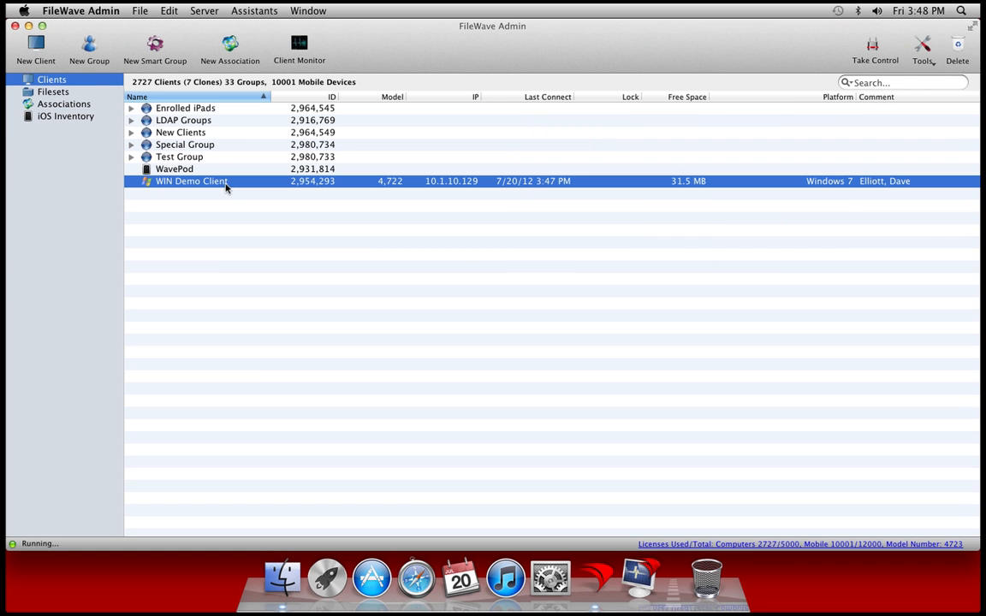
{"action": "left_click", "coordinate": [295, 45]}
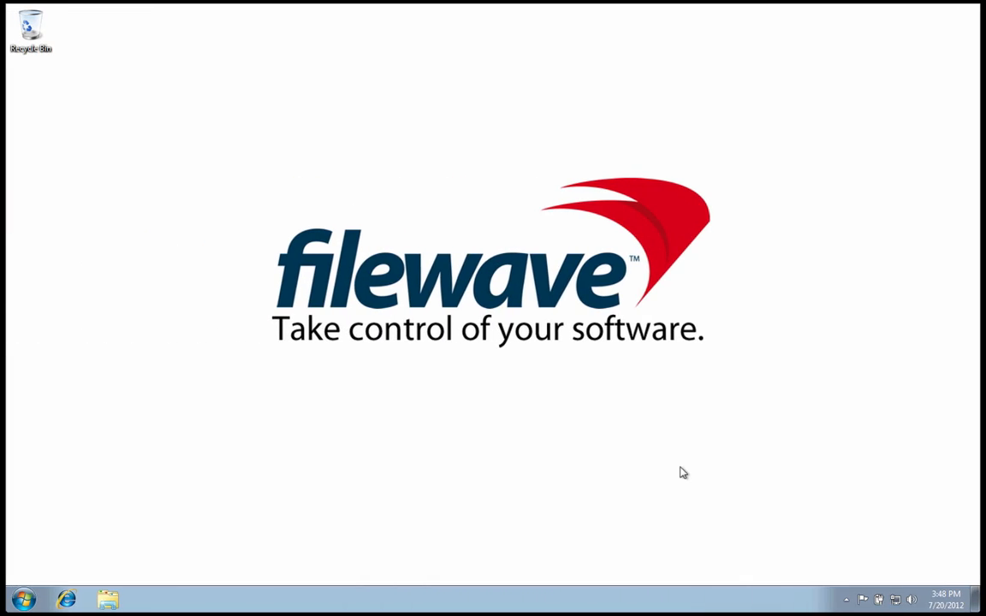
Step: Switch to the Windows 7 client machine and disable its Local Area Connection in the network settings
{"action": "left_click", "coordinate": [897, 600]}
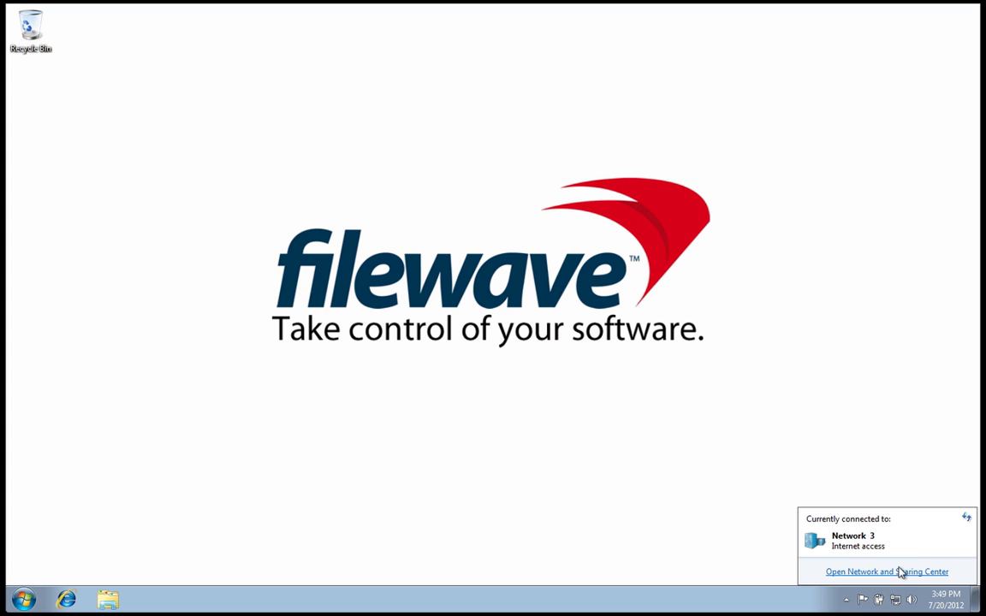
{"action": "left_click", "coordinate": [902, 573]}
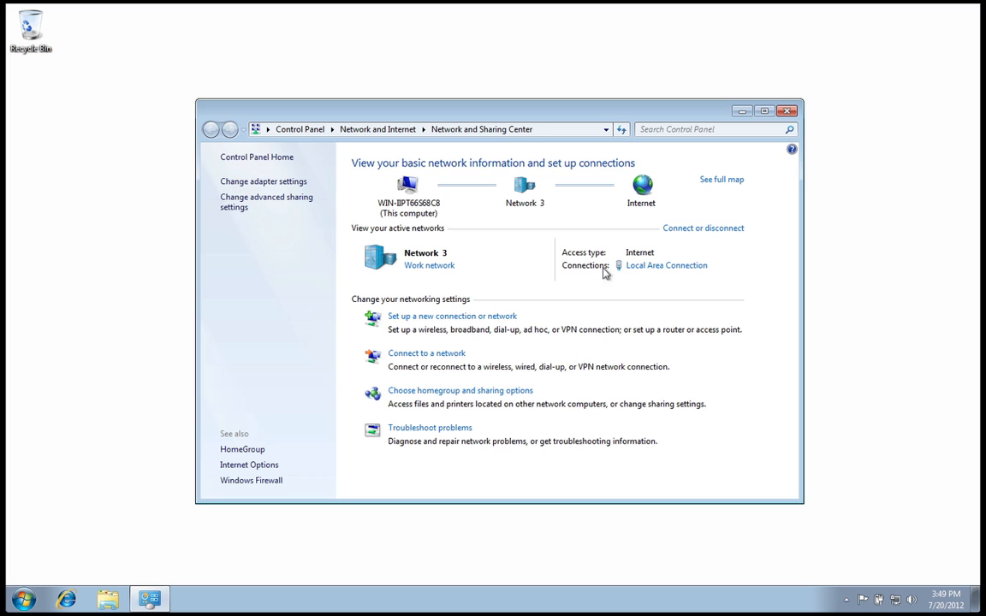
{"action": "left_click", "coordinate": [651, 266]}
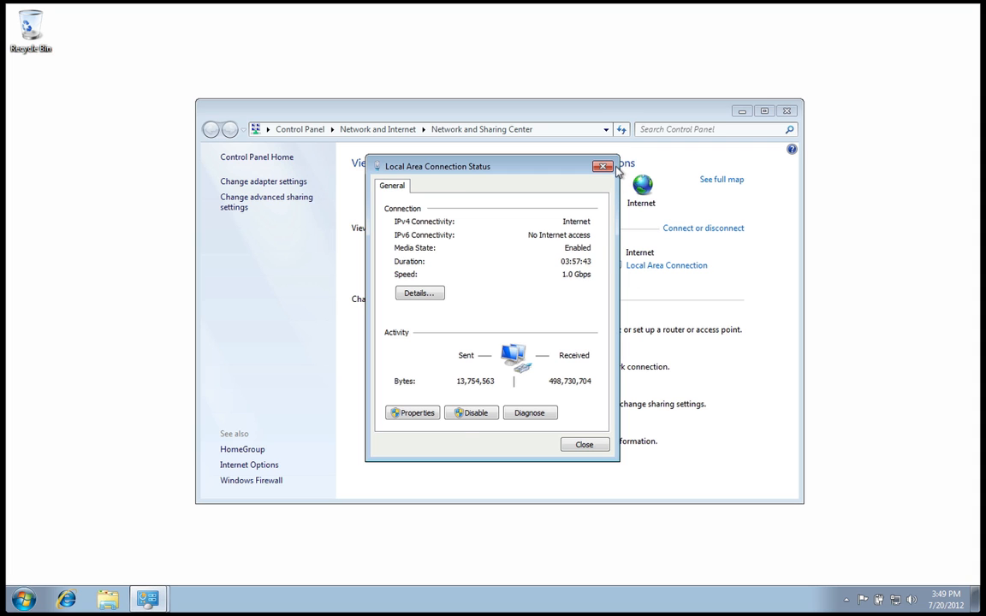
{"action": "left_click", "coordinate": [465, 413]}
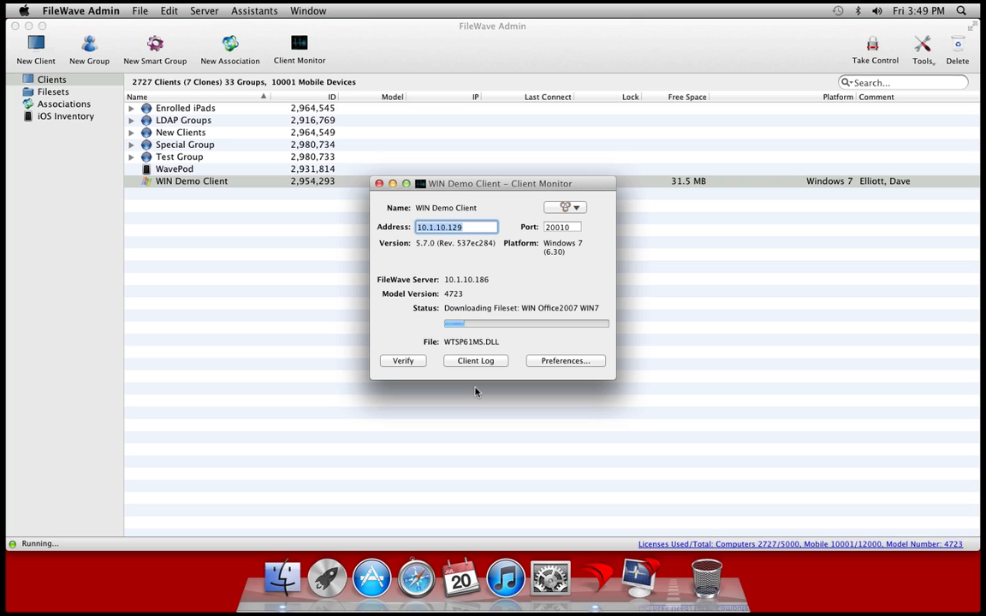
Step: Close the open Client Monitor in FileWave Admin and reopen it for WIN Demo Client
{"action": "type", "text": "w"}
{"action": "left_click", "coordinate": [342, 180]}
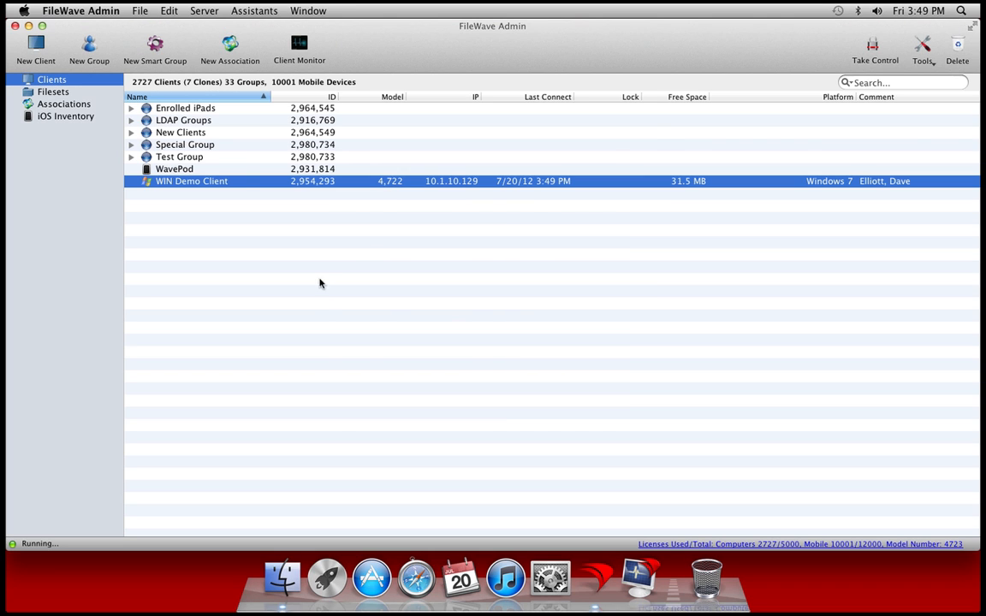
{"action": "left_click", "coordinate": [271, 45]}
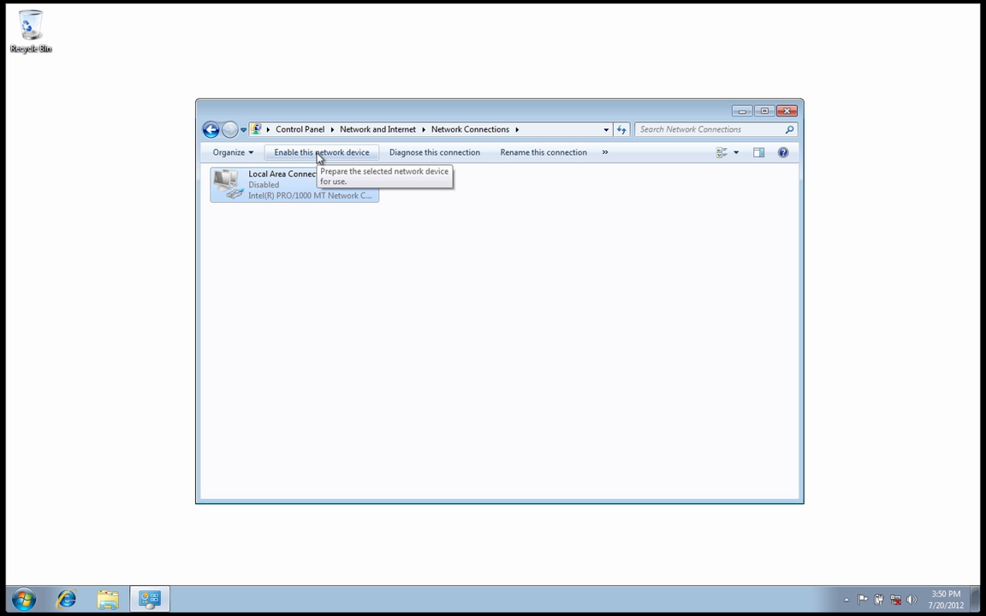
Step: Enable the Local Area Connection on the Windows 7 client and switch back to the Mac desktop
{"action": "left_click", "coordinate": [319, 158]}
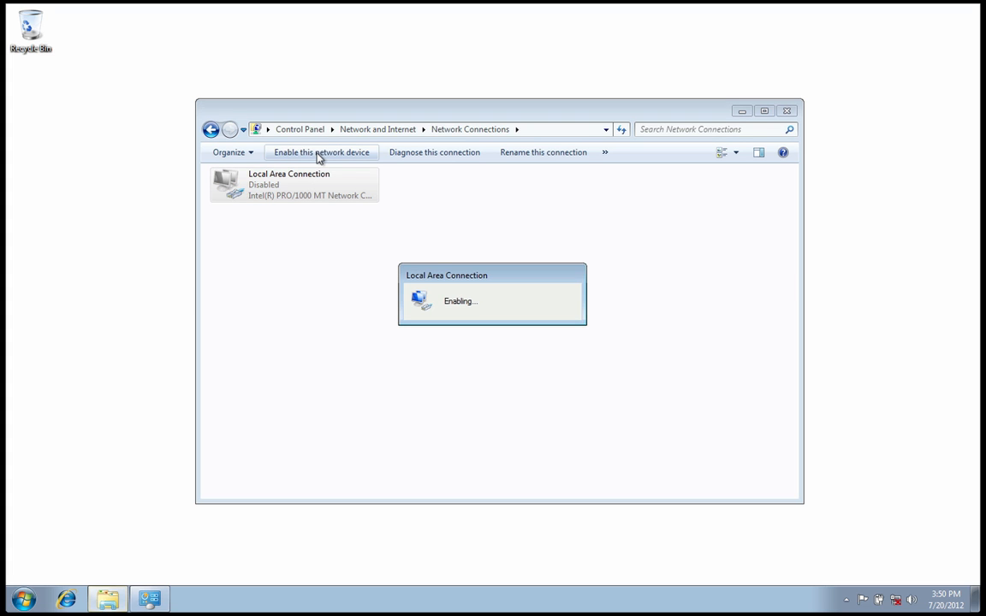
{"action": "key", "text": "ctrl+Right"}
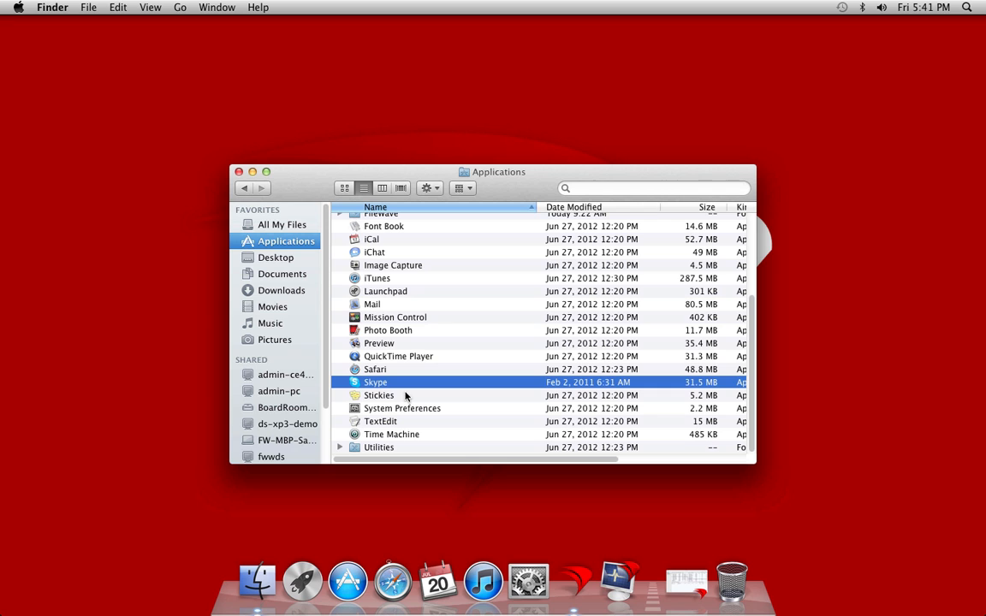
Step: Launch Skype from the Applications folder, quit it, and check its version in the file information
{"action": "double_click", "coordinate": [376, 383]}
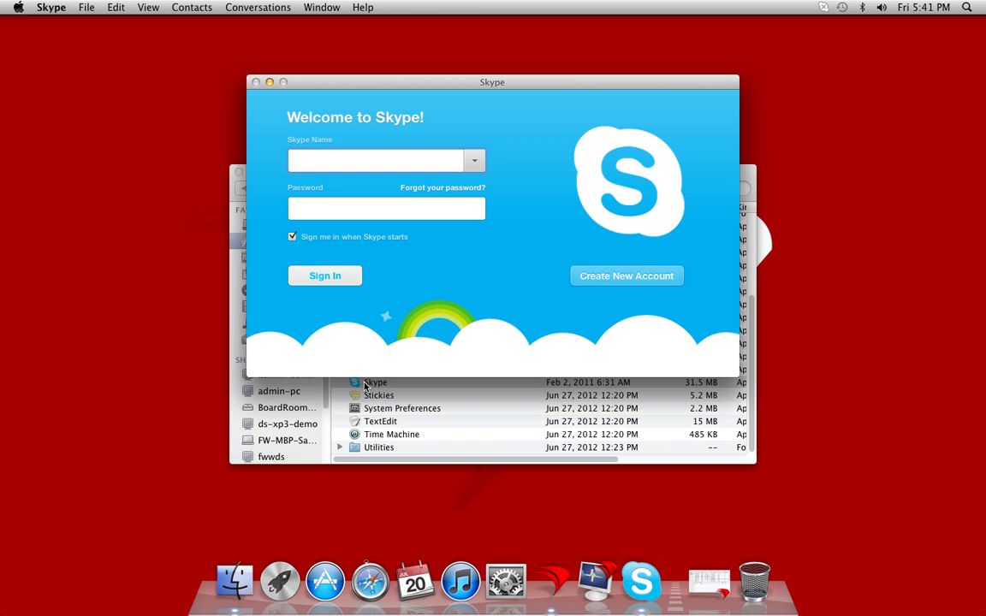
{"action": "key", "text": "super+q"}
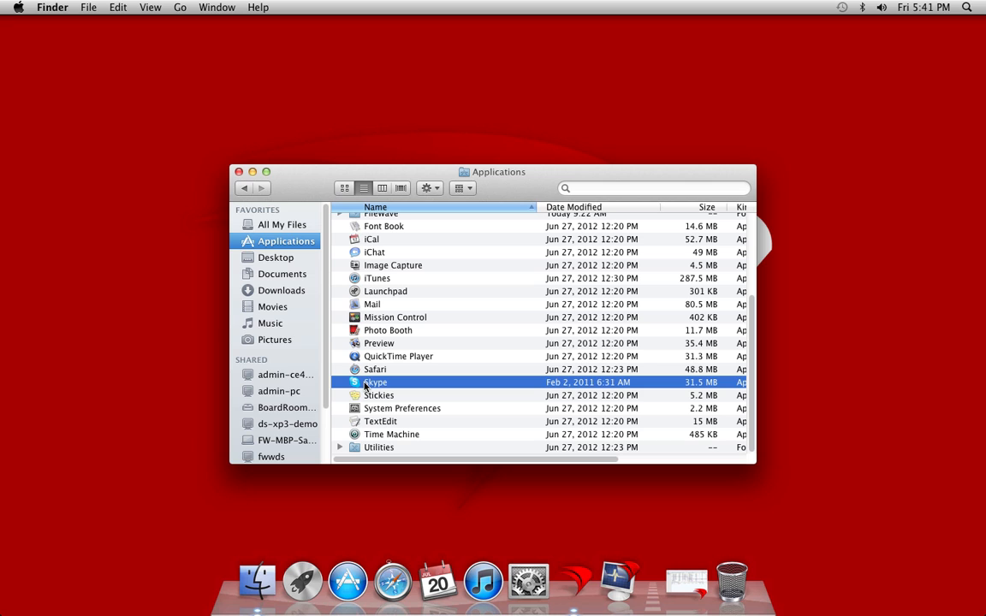
{"action": "key", "text": "super+i"}
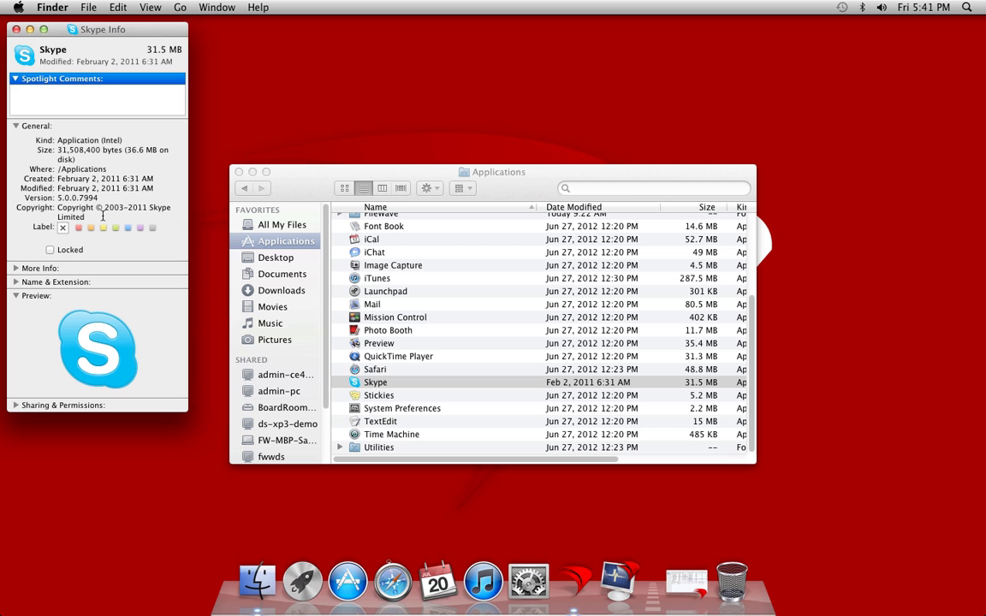
{"action": "key", "text": "super+w"}
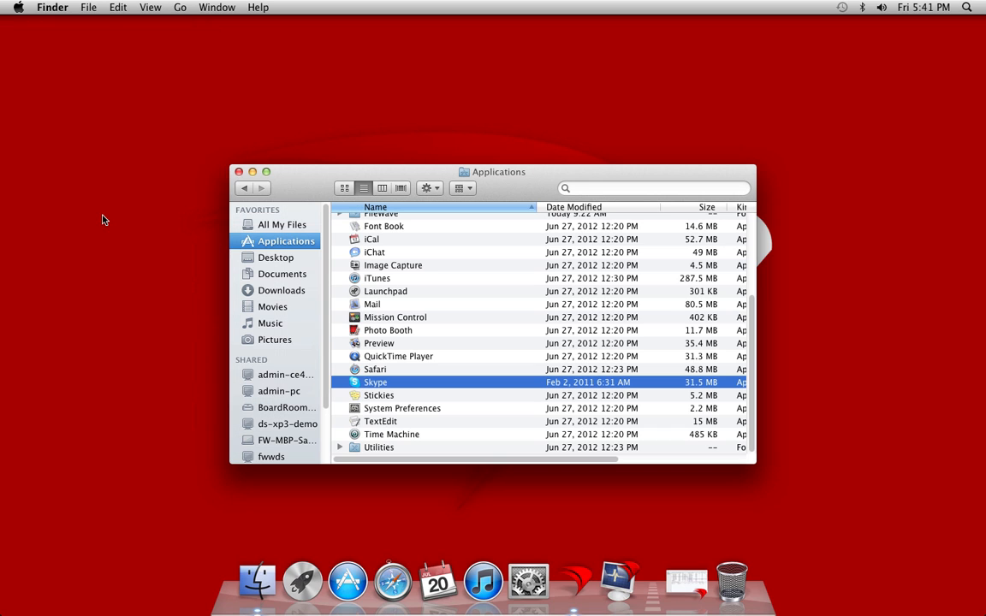
Step: Delete the Skype executable from the MacOS folder inside the Skype application package and empty the Trash
{"action": "right_click", "coordinate": [382, 388]}
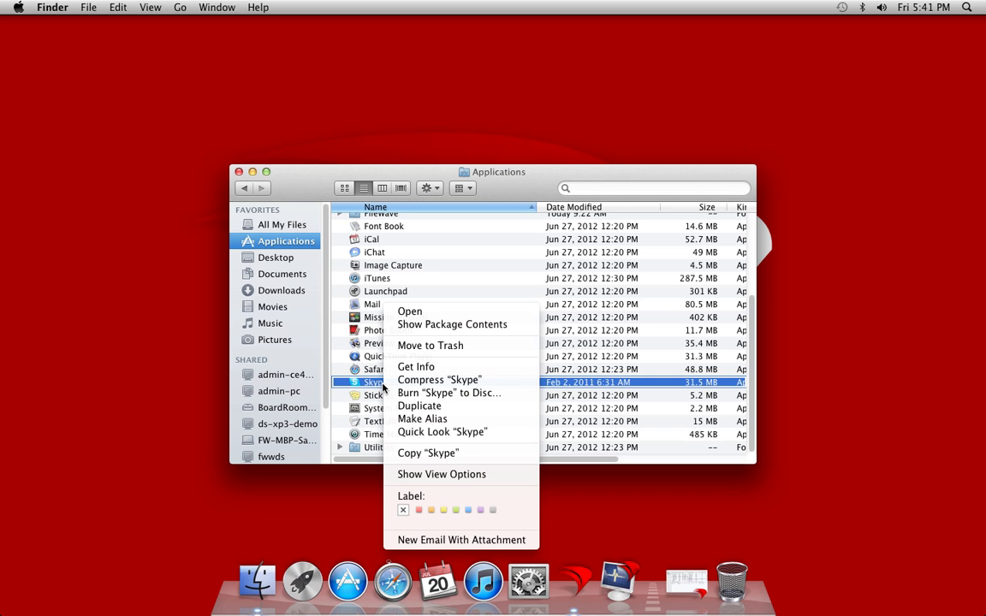
{"action": "left_click", "coordinate": [429, 323]}
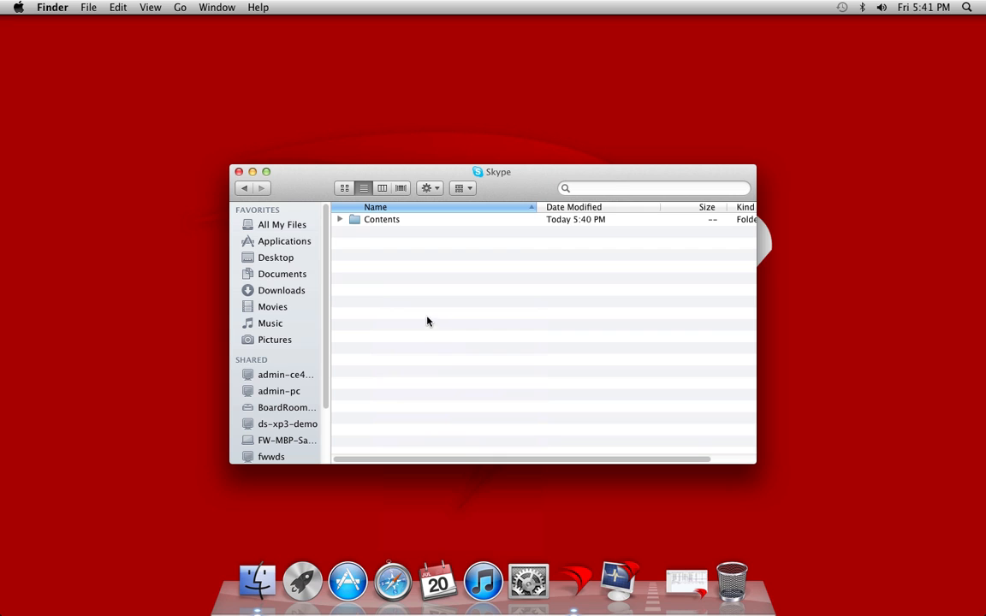
{"action": "left_click", "coordinate": [339, 219]}
{"action": "left_click", "coordinate": [355, 285]}
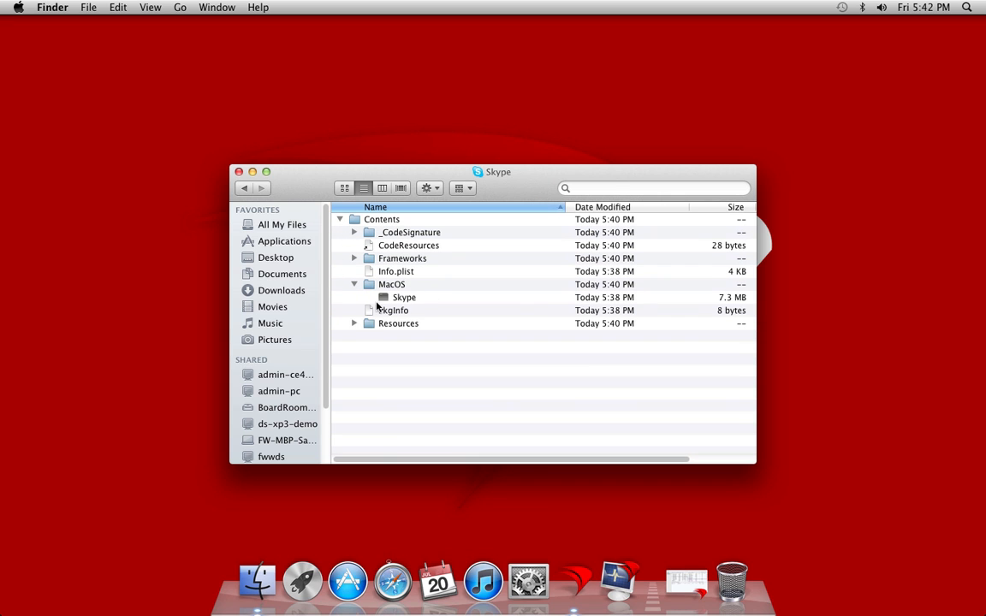
{"action": "left_click", "coordinate": [408, 299]}
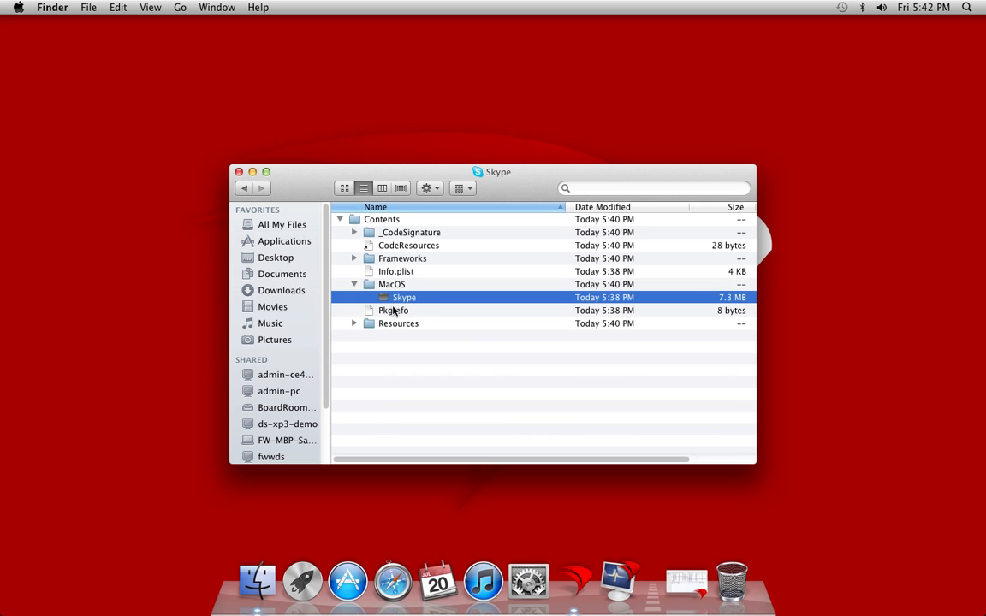
{"action": "left_click_drag", "start_coordinate": [390, 297], "coordinate": [728, 574]}
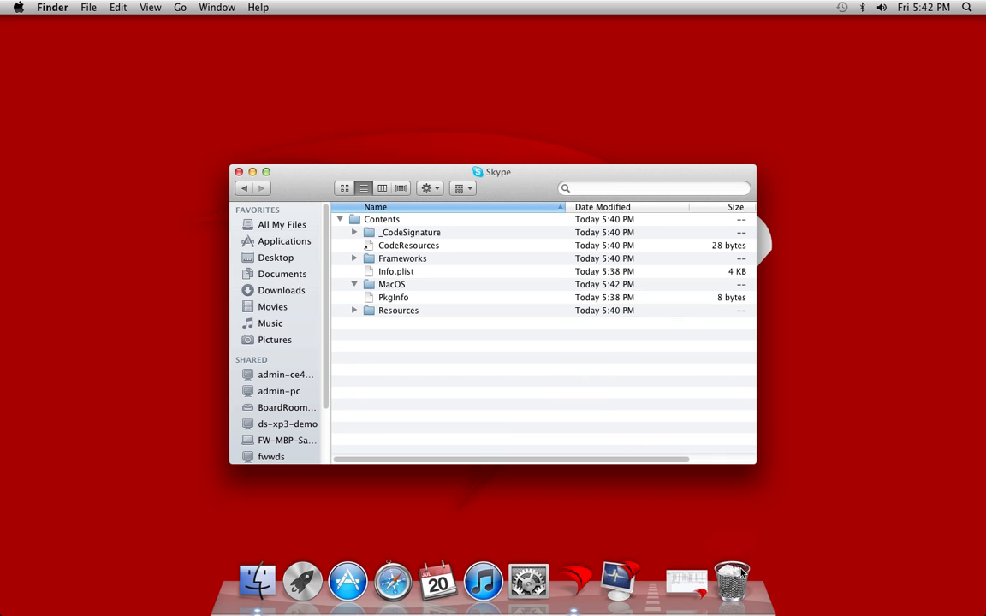
{"action": "right_click", "coordinate": [729, 575]}
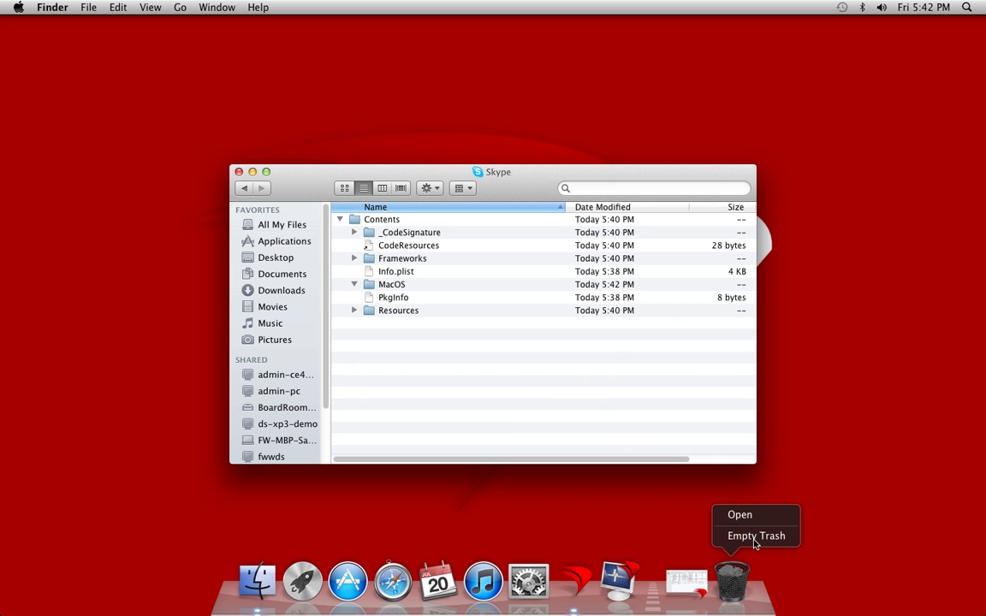
{"action": "left_click", "coordinate": [755, 537]}
Step: Return to the Applications folder and try to launch Skype
{"action": "left_click", "coordinate": [572, 211]}
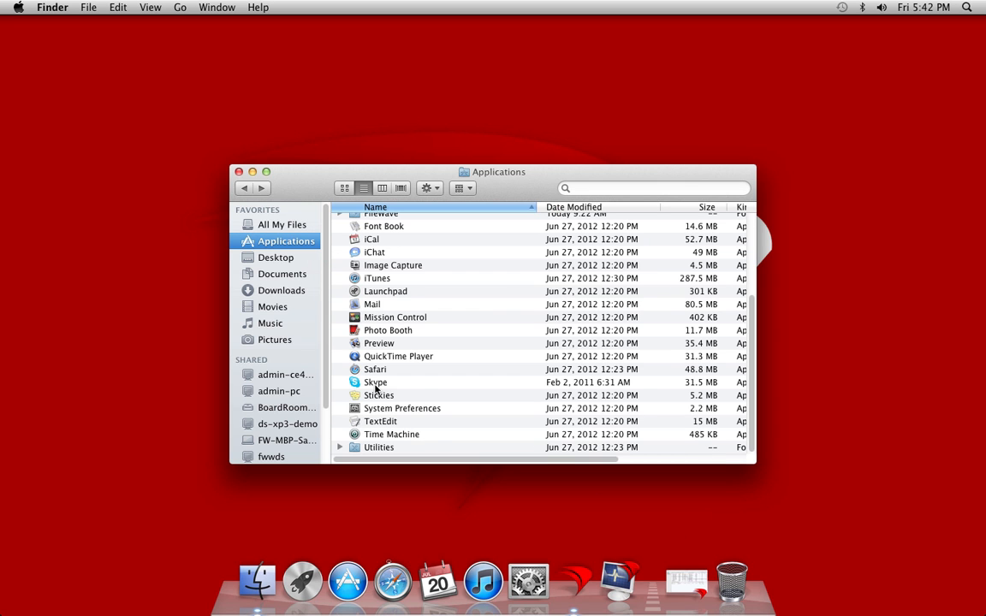
{"action": "double_click", "coordinate": [375, 384]}
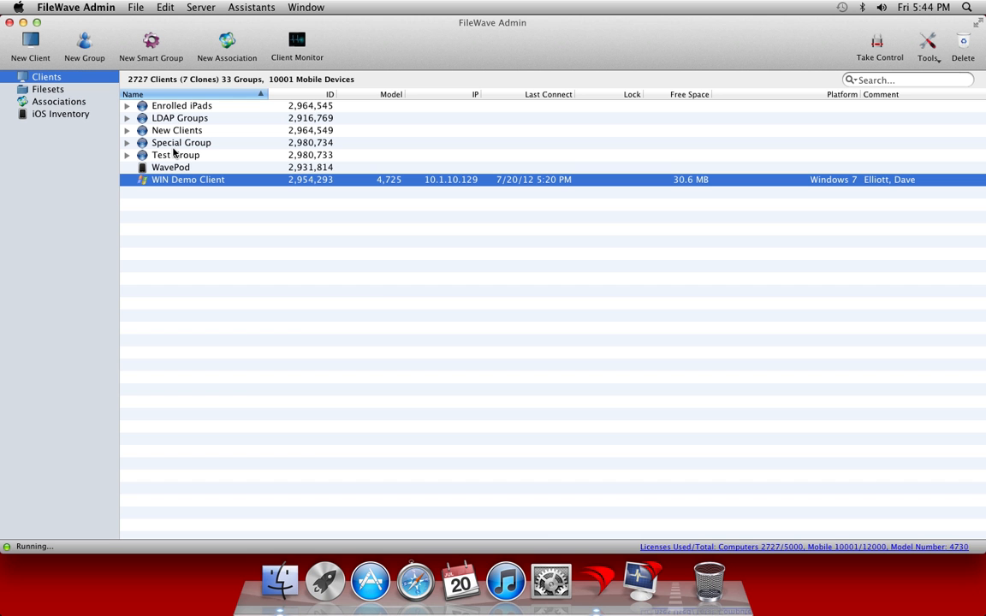
Step: In FileWave Admin, run Verify on the FW-Demo client in Test Group through its Client Monitor, and close the monitor
{"action": "left_click", "coordinate": [126, 155]}
{"action": "left_click", "coordinate": [190, 351]}
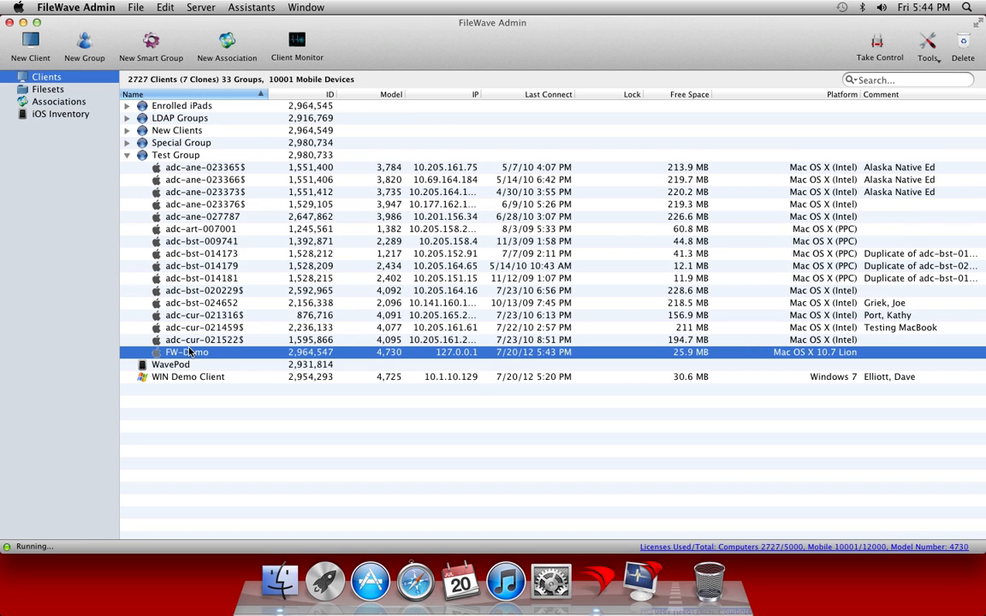
{"action": "right_click", "coordinate": [191, 351]}
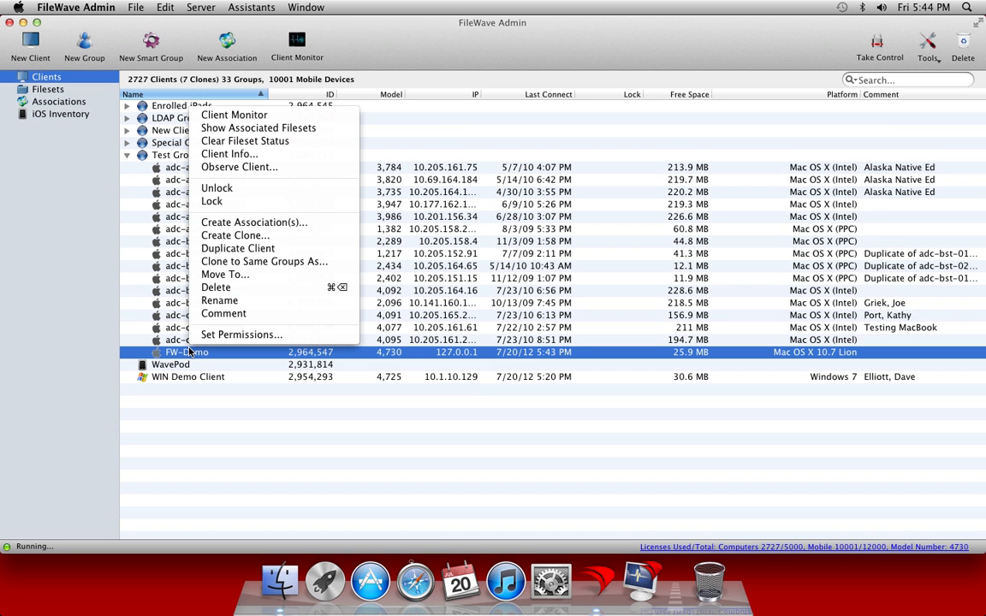
{"action": "left_click", "coordinate": [235, 79]}
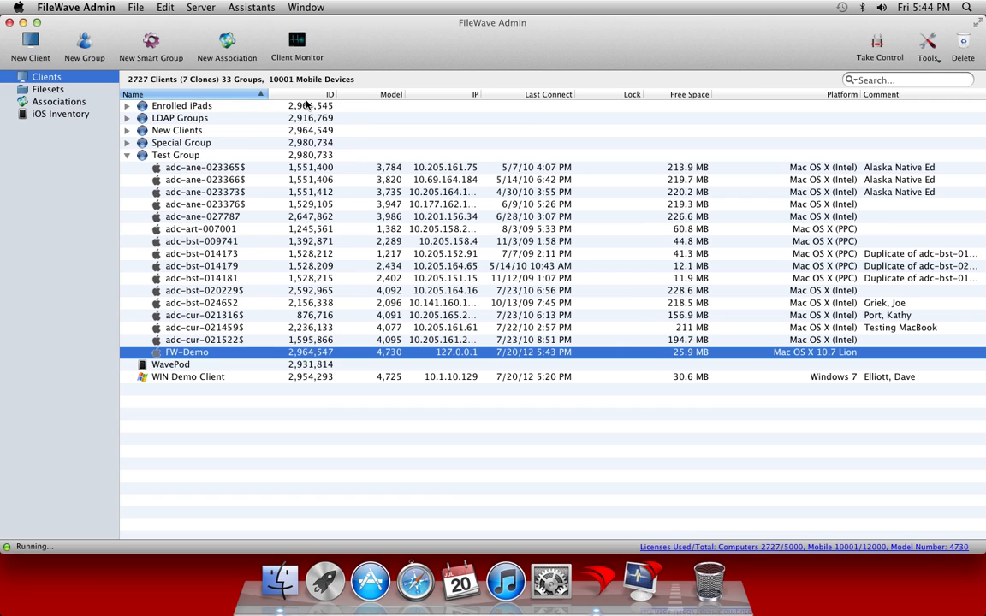
{"action": "left_click", "coordinate": [297, 40]}
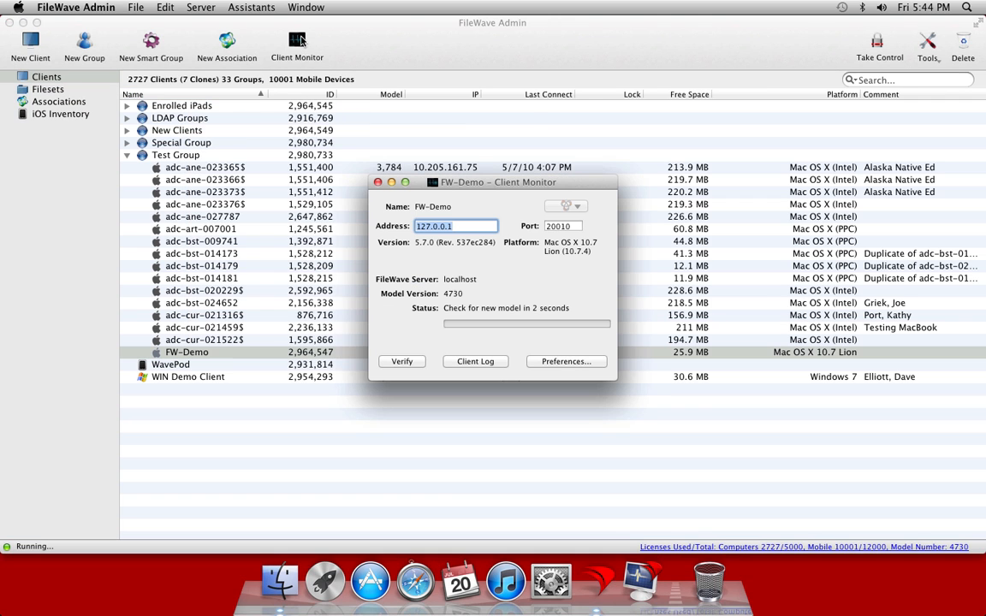
{"action": "left_click", "coordinate": [401, 362]}
{"action": "left_click", "coordinate": [378, 182]}
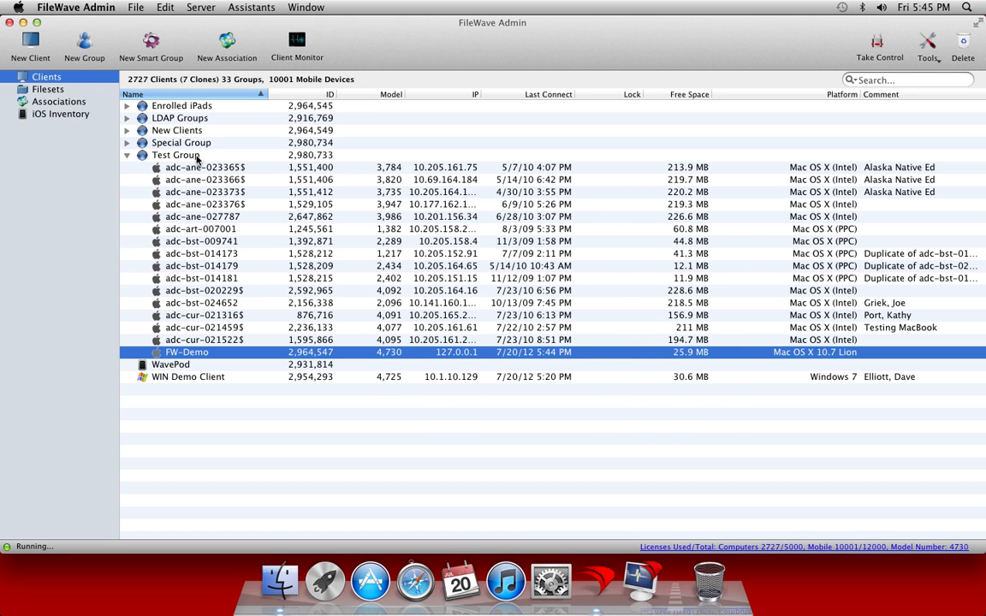
Step: Minimize FileWave Admin, launch Skype from the Applications folder to test the repair, and quit it
{"action": "key", "text": "super+m"}
{"action": "left_click", "coordinate": [431, 382]}
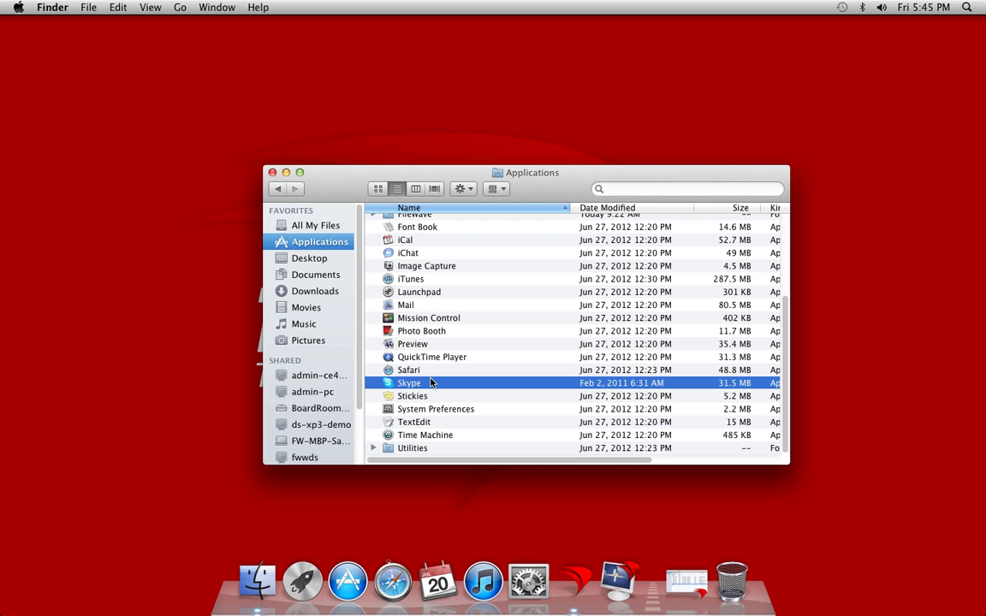
{"action": "double_click", "coordinate": [421, 387]}
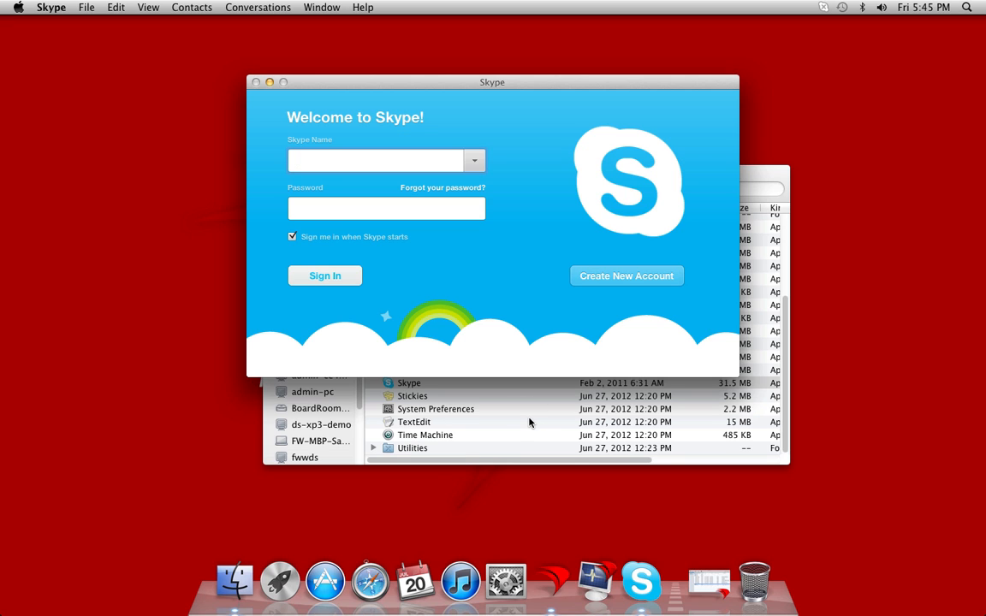
{"action": "key", "text": "super+q"}
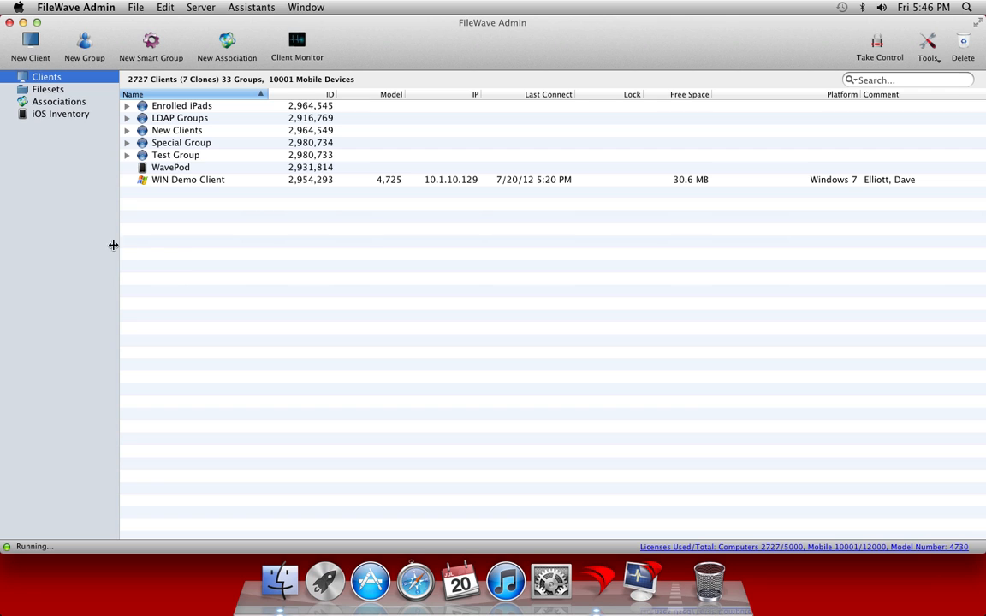
Step: In the FileWave Admin associations, associate the Skype5.8.app fileset with the FW-Demo client
{"action": "left_click", "coordinate": [77, 104]}
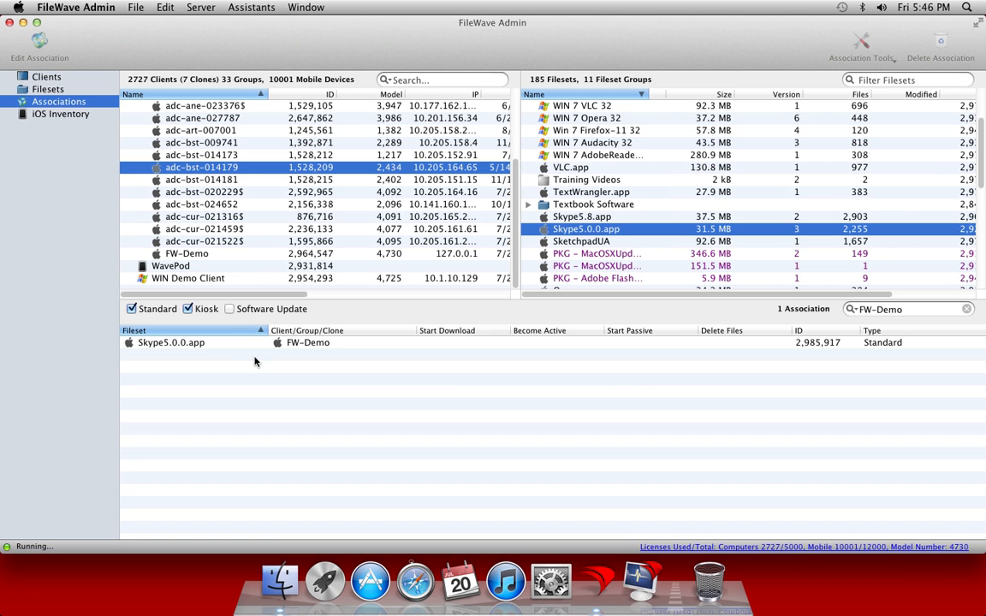
{"action": "left_click", "coordinate": [188, 253]}
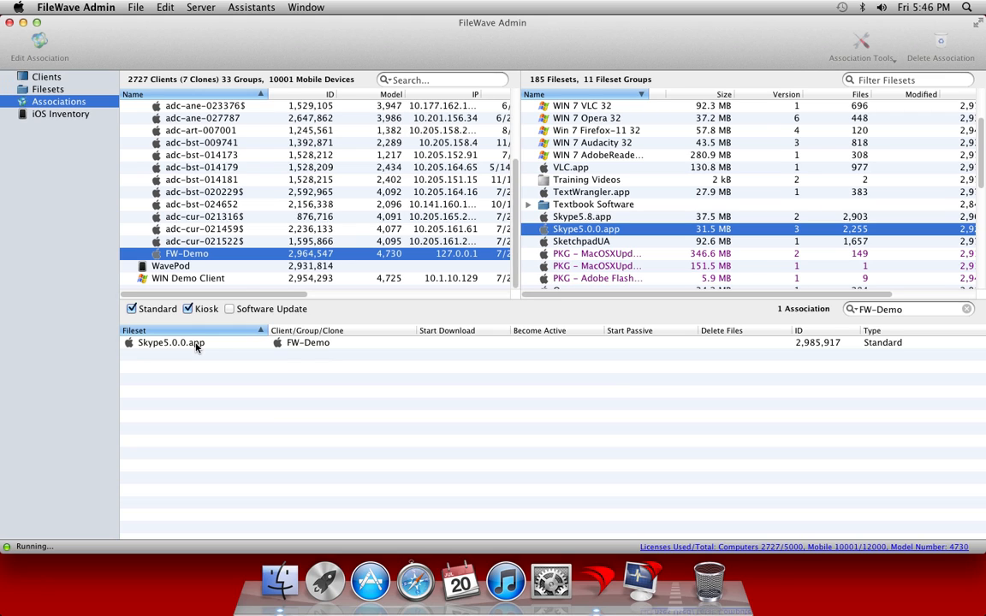
{"action": "left_click", "coordinate": [566, 218]}
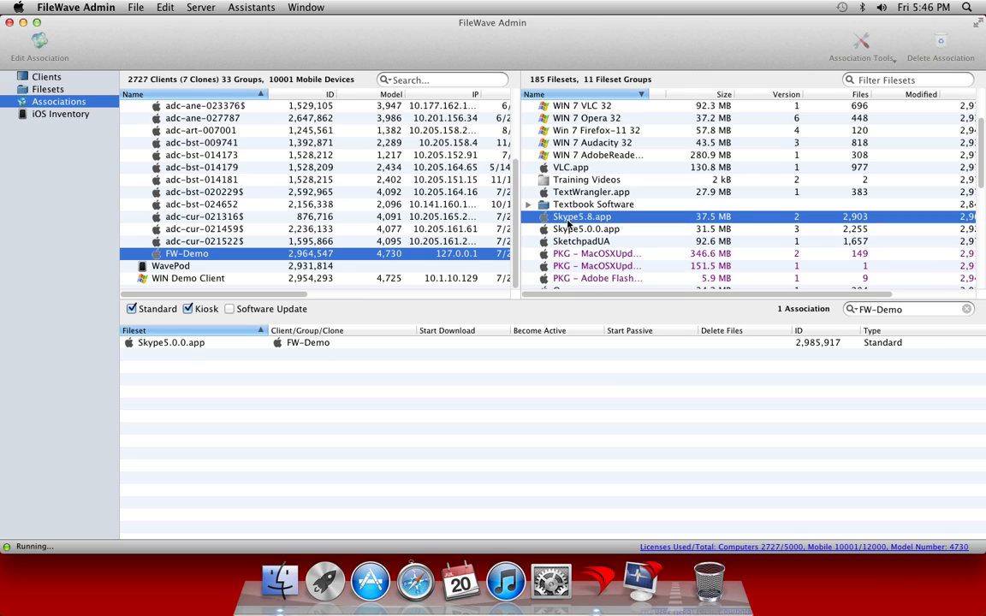
{"action": "left_click_drag", "start_coordinate": [568, 222], "coordinate": [195, 262]}
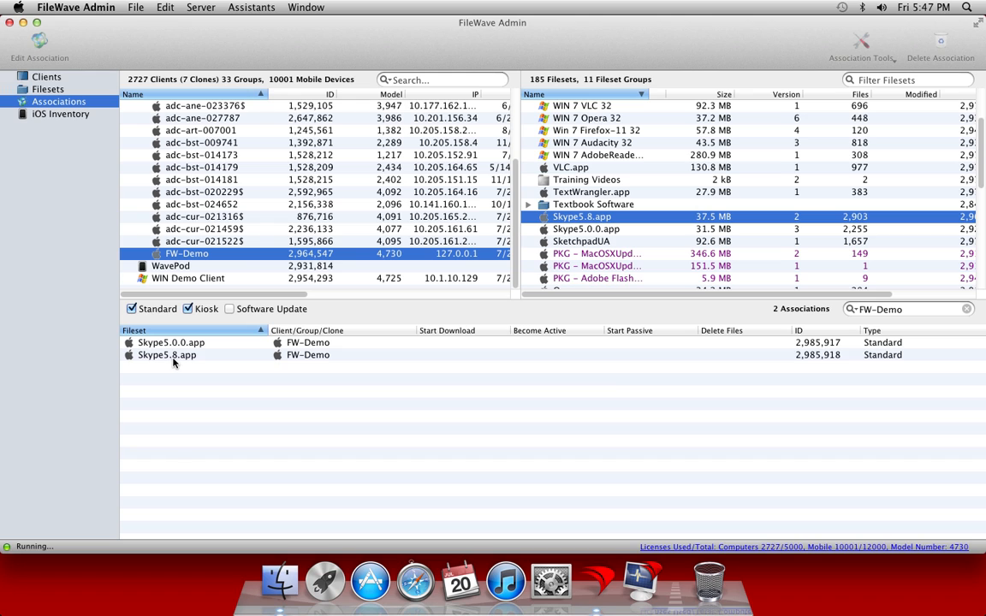
Step: Edit the Skype5.0.0.app association with FW-Demo to make its files inactive at 7/20/12 5:50 PM
{"action": "left_click", "coordinate": [178, 358]}
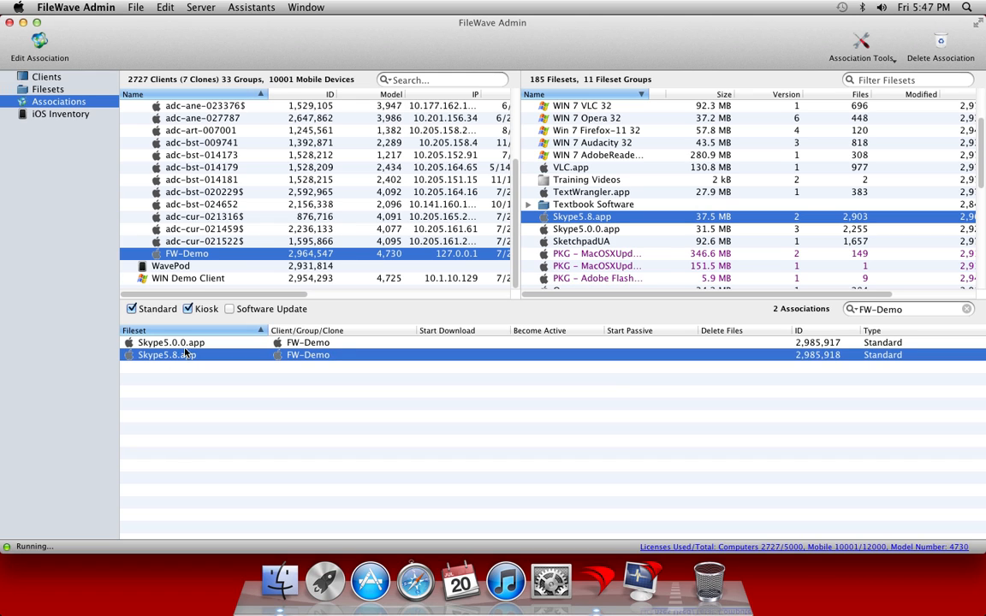
{"action": "double_click", "coordinate": [171, 342]}
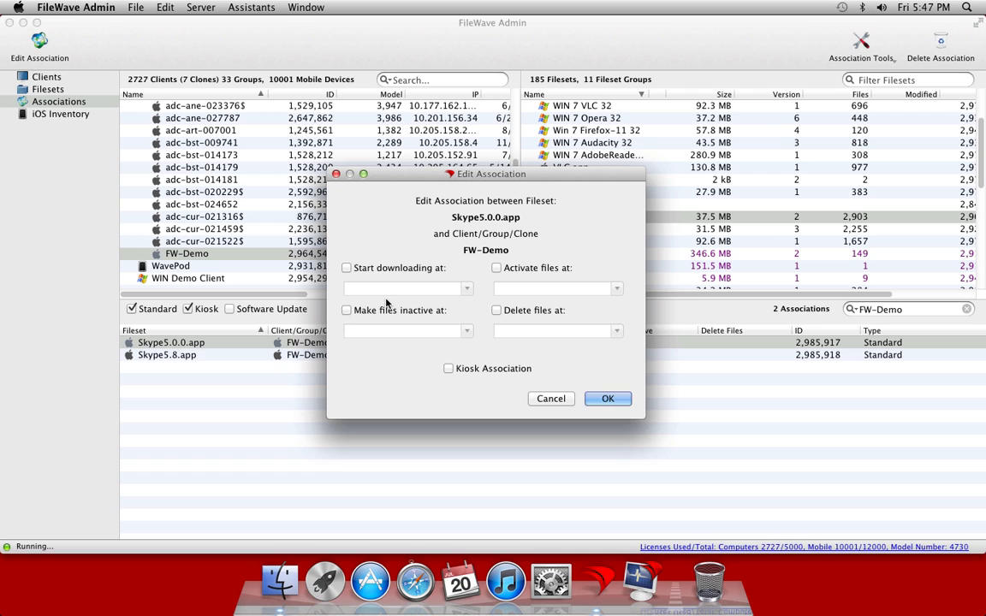
{"action": "left_click", "coordinate": [347, 311]}
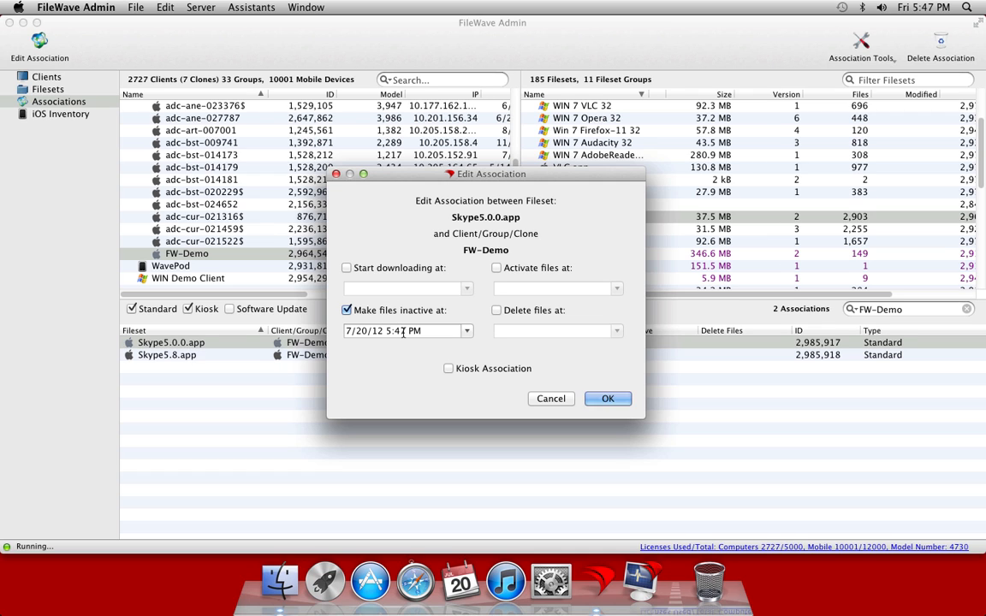
{"action": "left_click", "coordinate": [408, 330]}
{"action": "key", "text": "BackSpace"}
{"action": "key", "text": "BackSpace"}
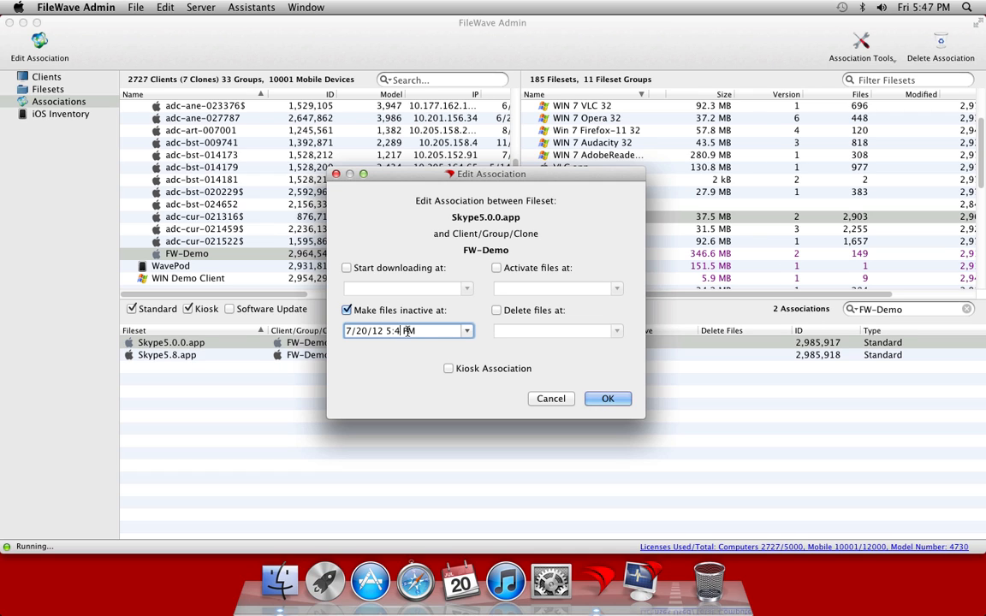
{"action": "type", "text": "50"}
{"action": "left_click", "coordinate": [607, 400]}
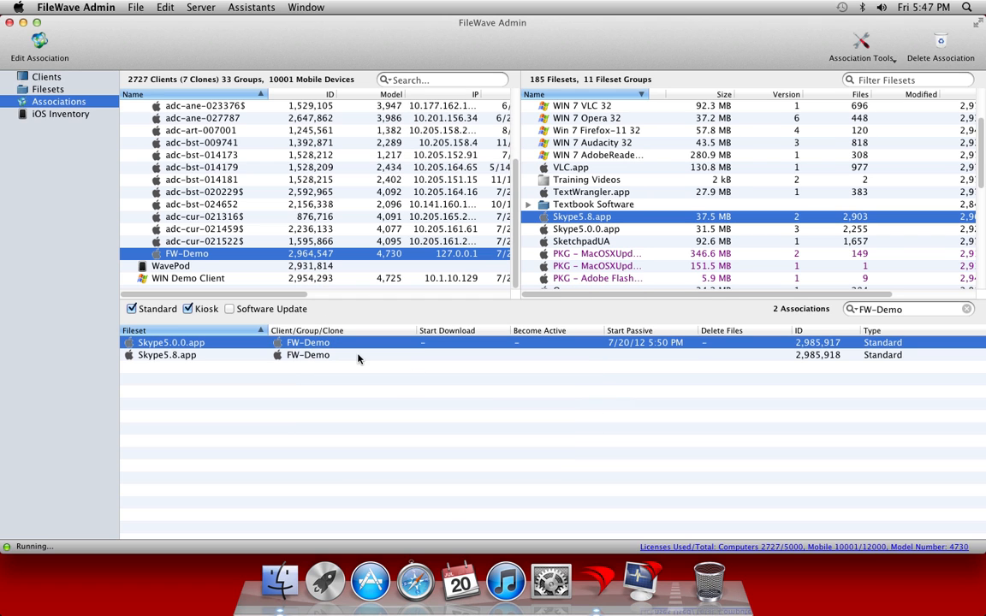
Step: Edit the Skype5.8.app association with FW-Demo to activate its files at 7/20/12 5:50 PM
{"action": "double_click", "coordinate": [308, 355]}
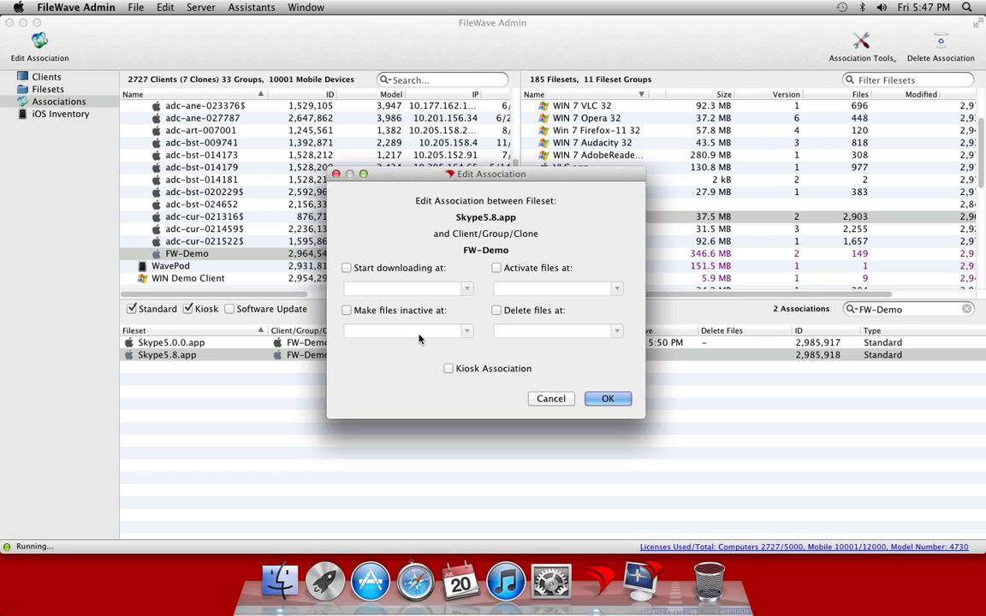
{"action": "left_click", "coordinate": [497, 268]}
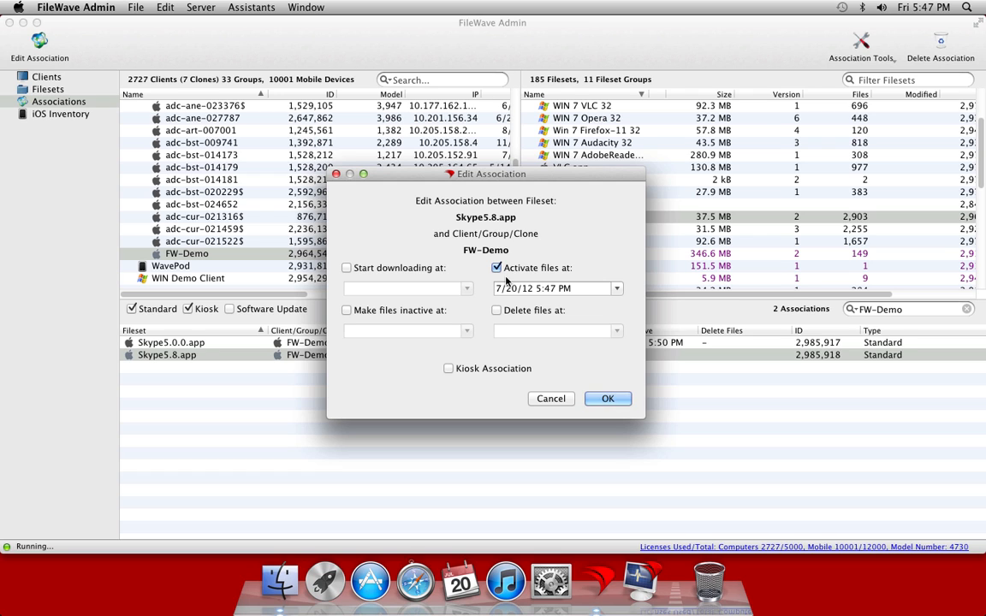
{"action": "left_click", "coordinate": [555, 289]}
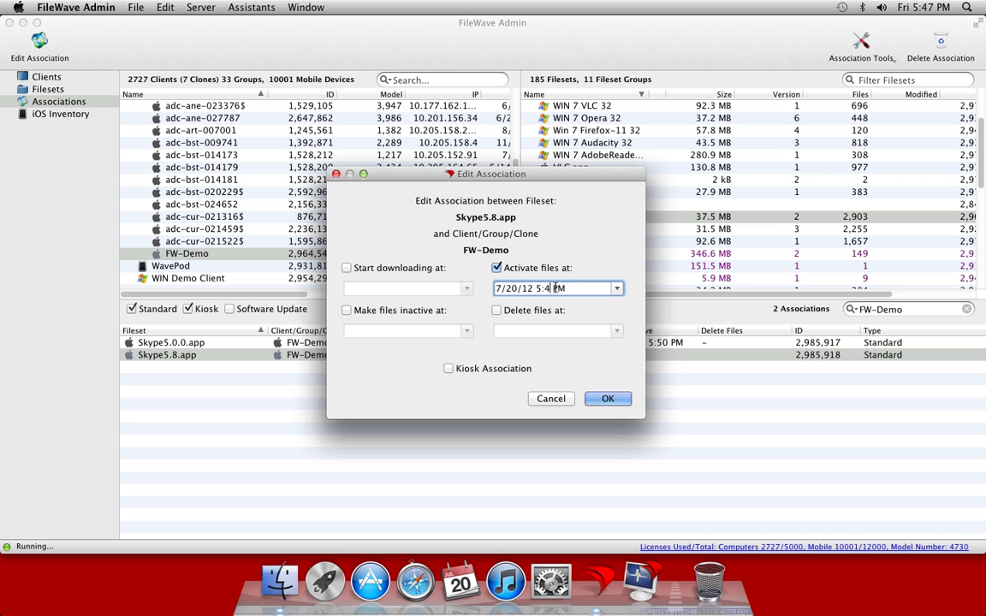
{"action": "type", "text": "50"}
{"action": "left_click", "coordinate": [607, 399]}
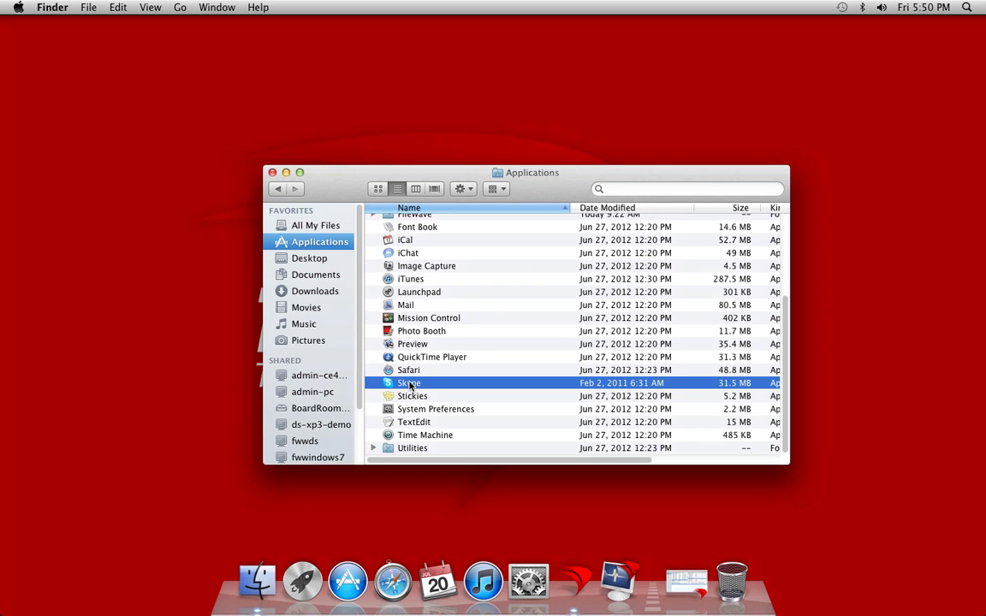
Step: Check the version of Skype in the Applications folder through its file information and close the information window
{"action": "key", "text": "super+i"}
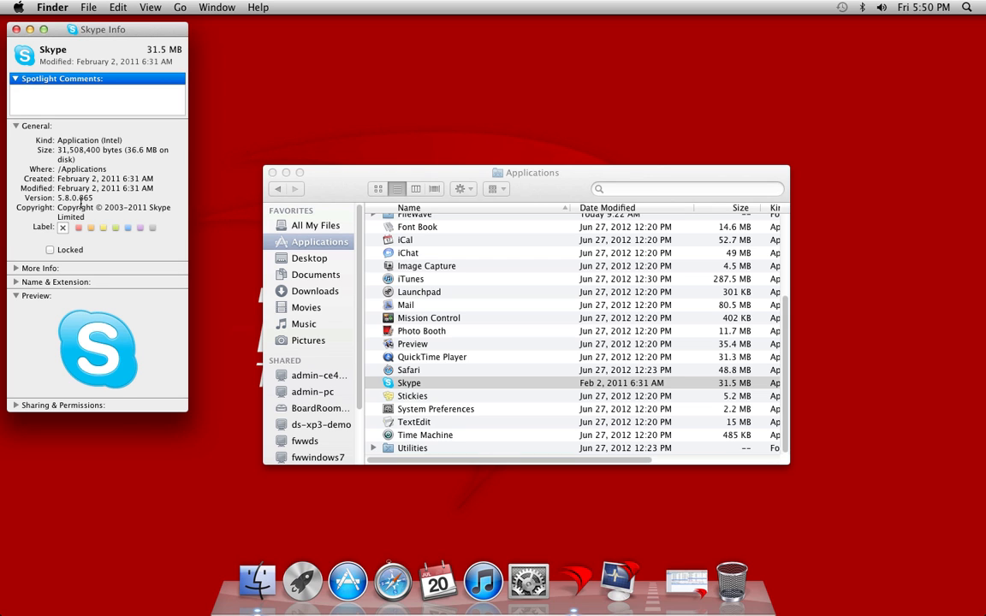
{"action": "key", "text": "super+w"}
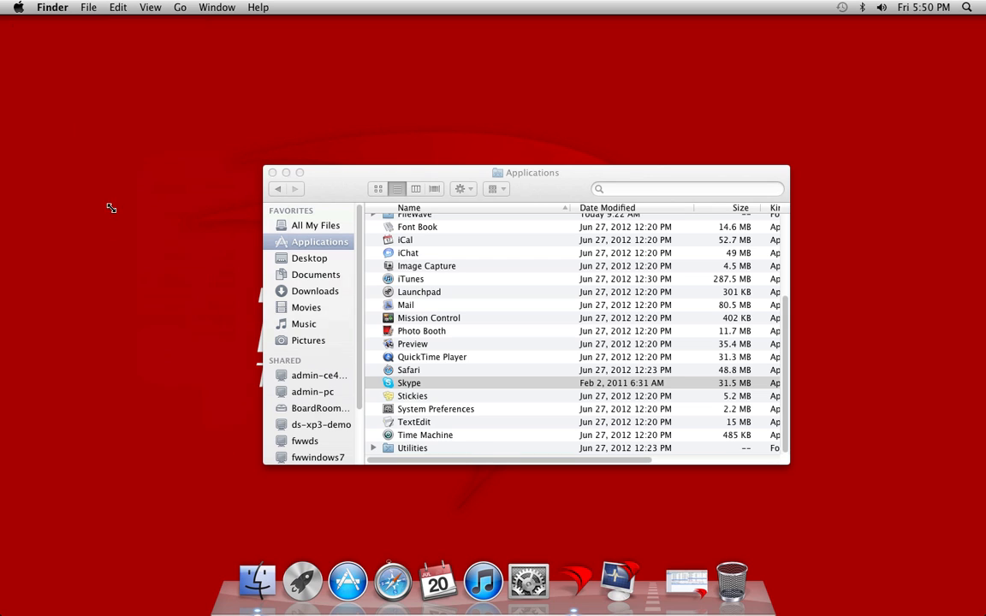
Step: Launch Skype from the Applications folder
{"action": "double_click", "coordinate": [413, 389]}
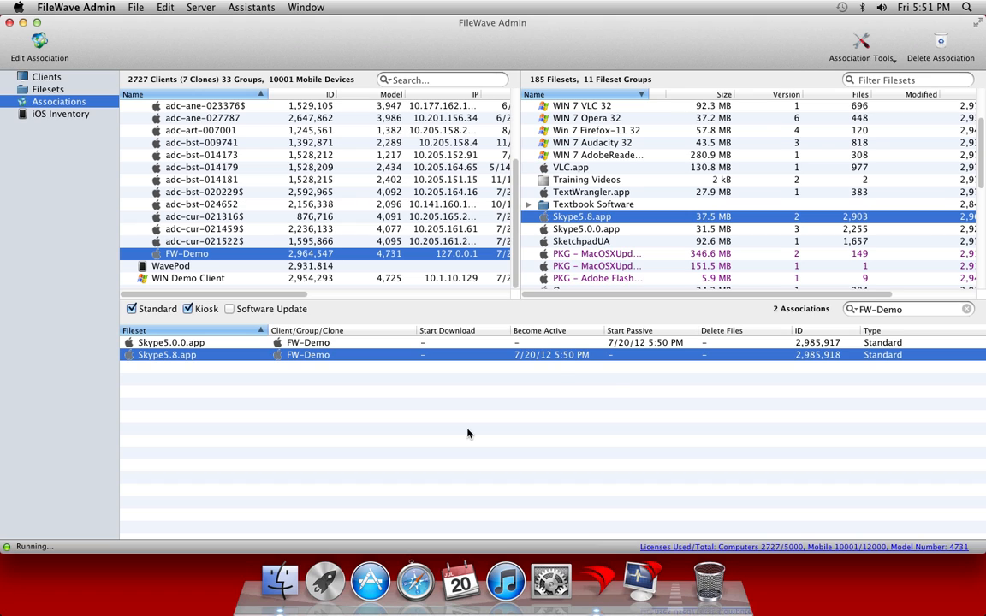
Step: In FileWave Admin, edit the Skype5.8.app association with FW-Demo, clearing its activation time and making its files inactive at 7/20/12 5:52 PM
{"action": "left_click", "coordinate": [641, 345]}
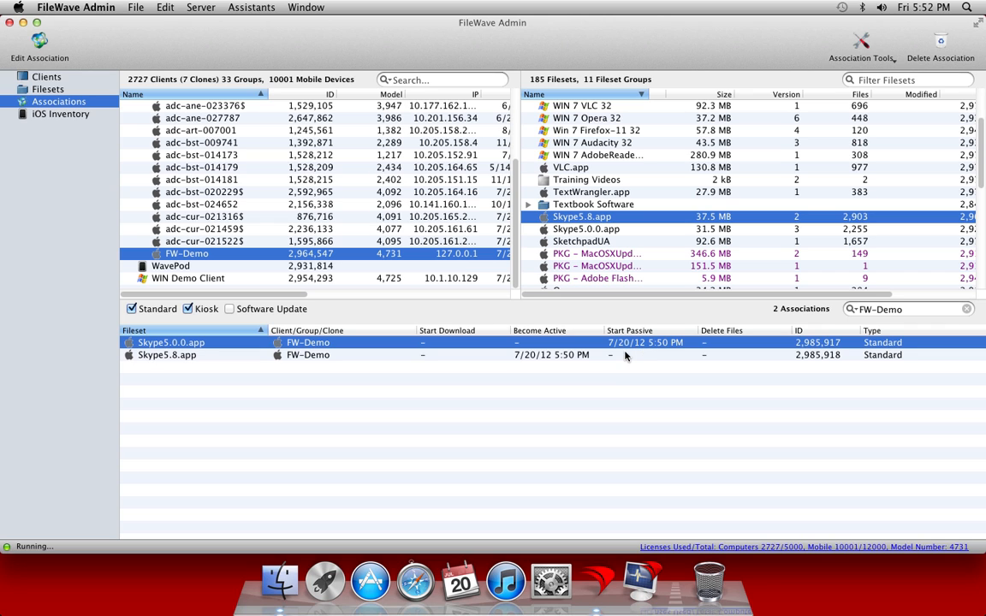
{"action": "left_click", "coordinate": [621, 355]}
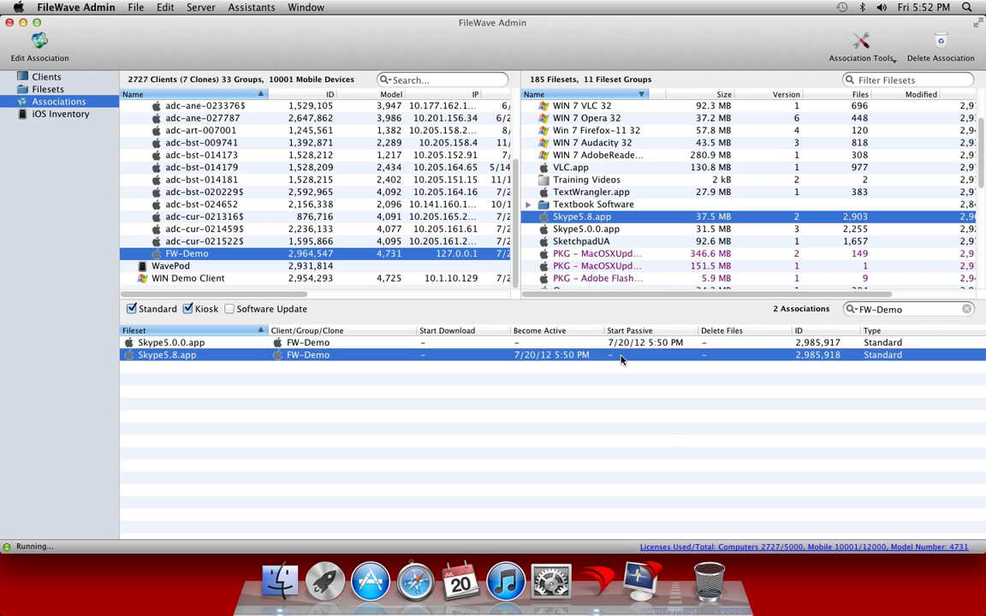
{"action": "double_click", "coordinate": [622, 358]}
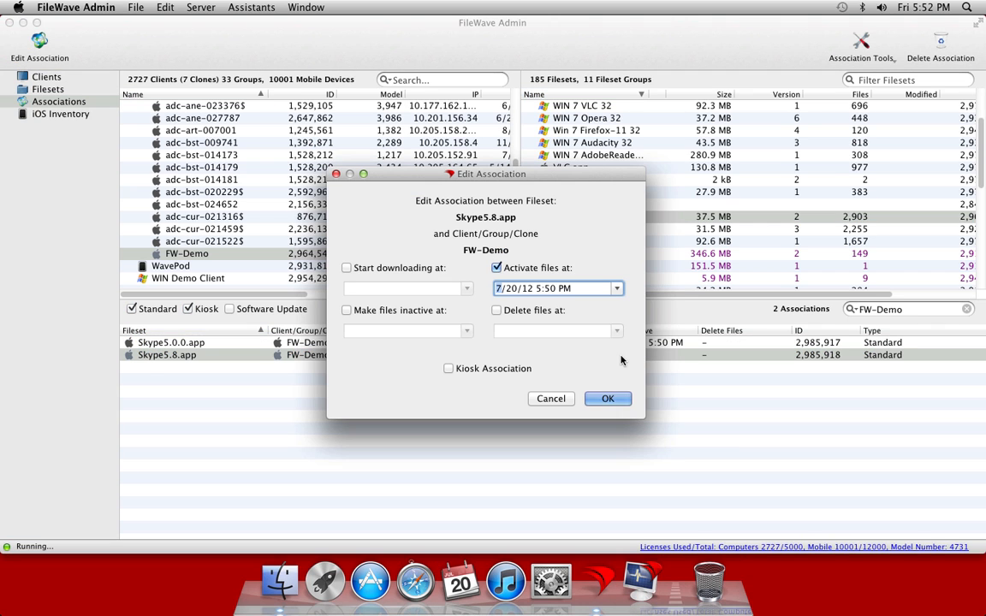
{"action": "left_click", "coordinate": [496, 268]}
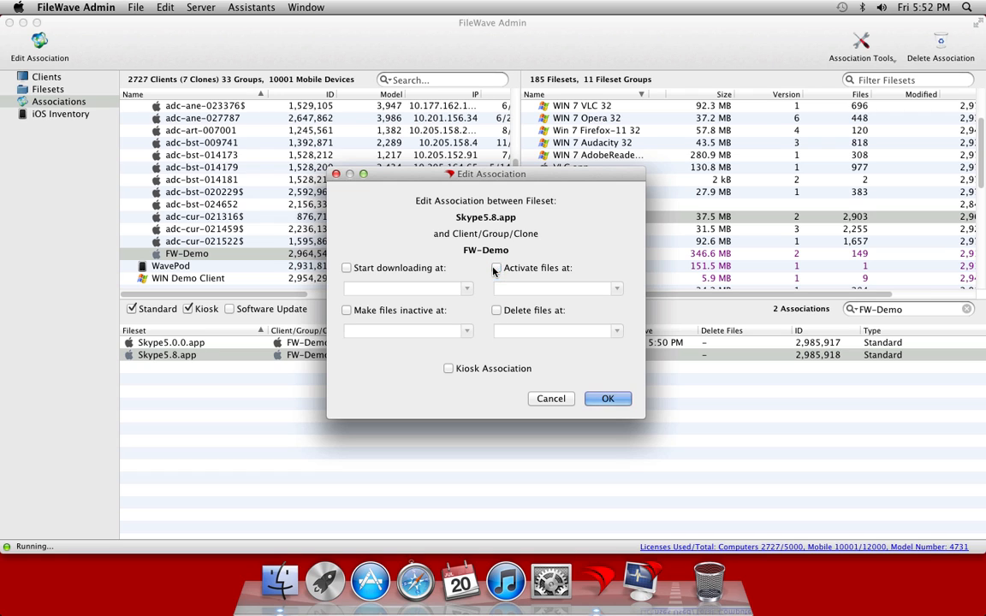
{"action": "left_click", "coordinate": [496, 309]}
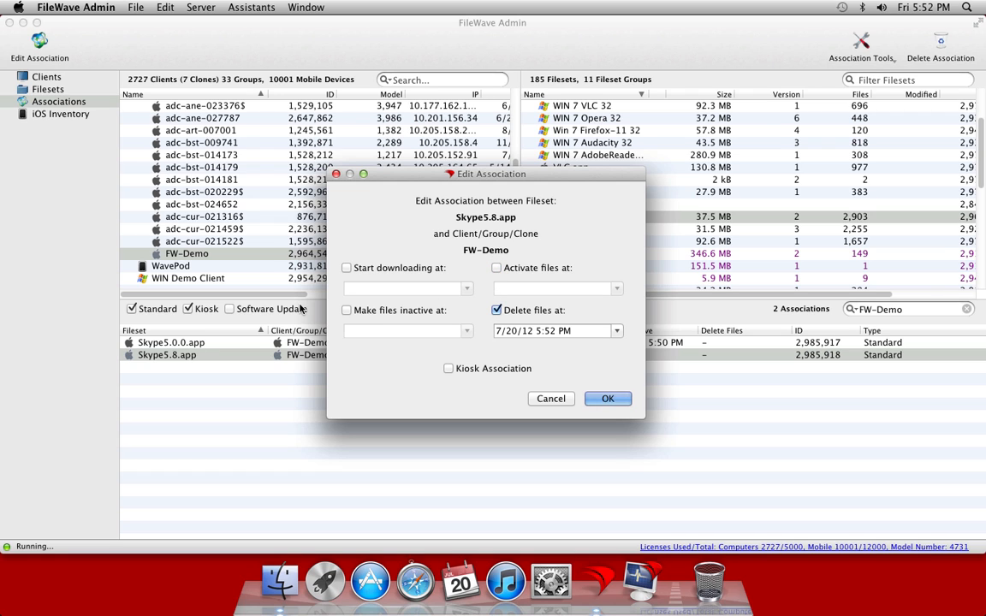
{"action": "left_click", "coordinate": [347, 311]}
{"action": "left_click", "coordinate": [497, 310]}
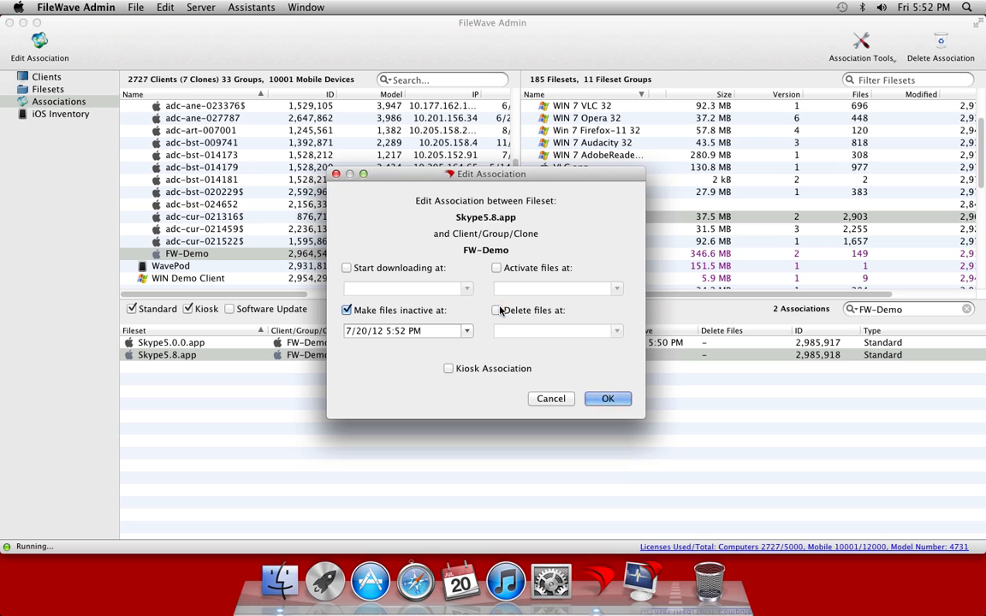
{"action": "left_click", "coordinate": [608, 399]}
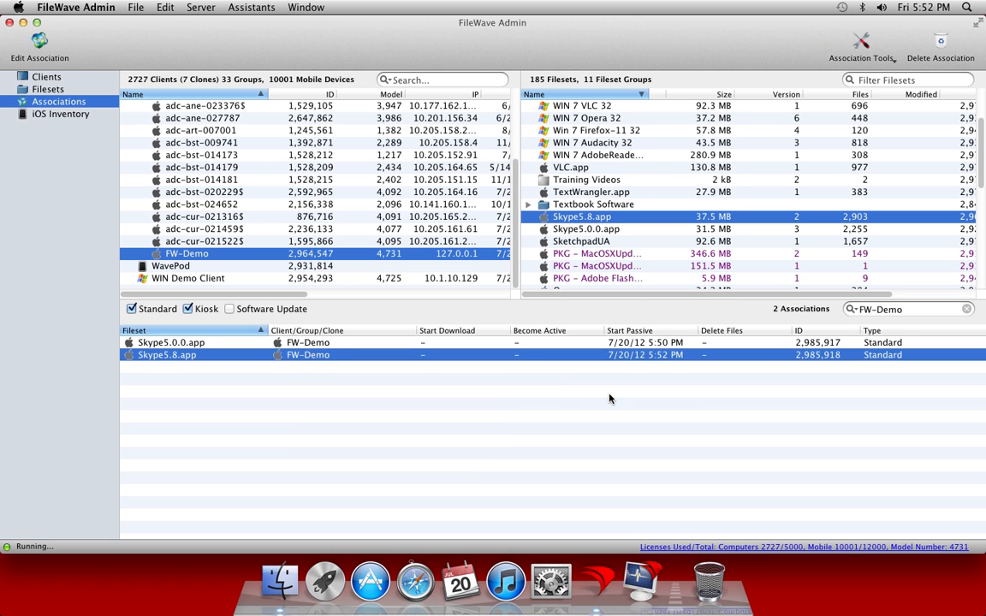
Step: Clear the scheduled inactive time from the Skype5.0.0.app association with FW-Demo and update the FileWave server model
{"action": "double_click", "coordinate": [620, 342]}
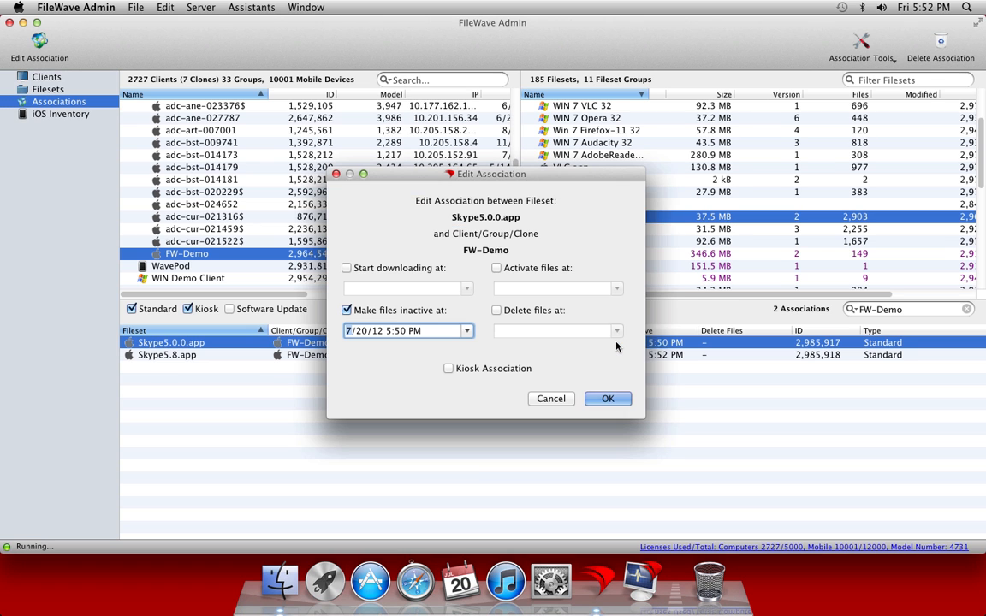
{"action": "left_click", "coordinate": [346, 311]}
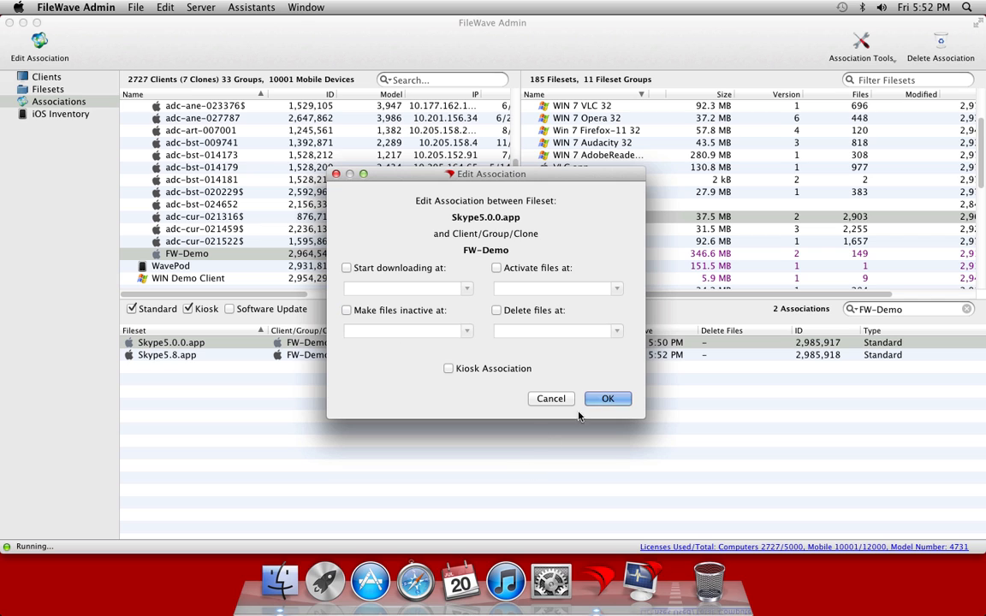
{"action": "left_click", "coordinate": [601, 400]}
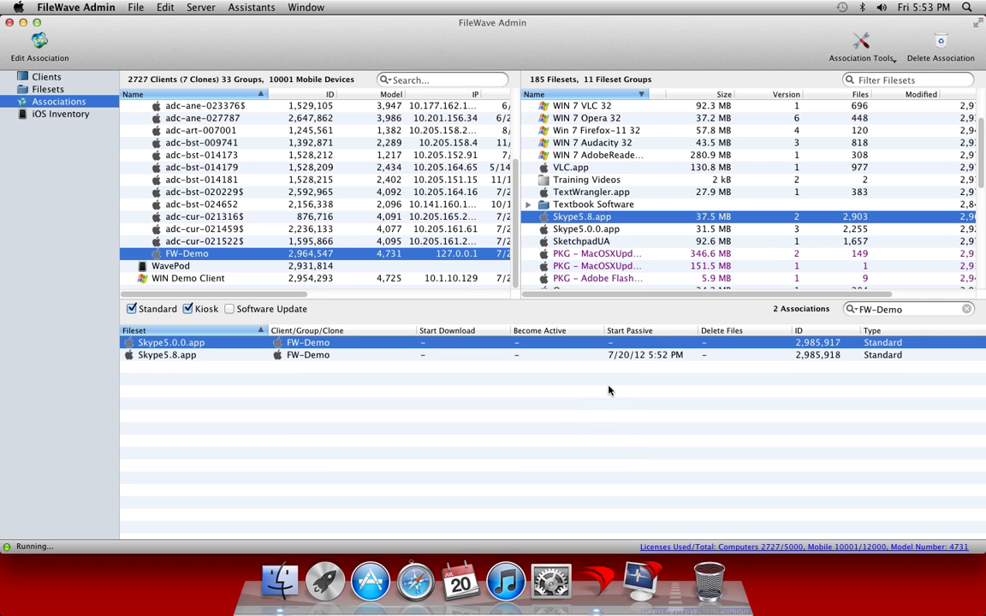
{"action": "key", "text": "super+m"}
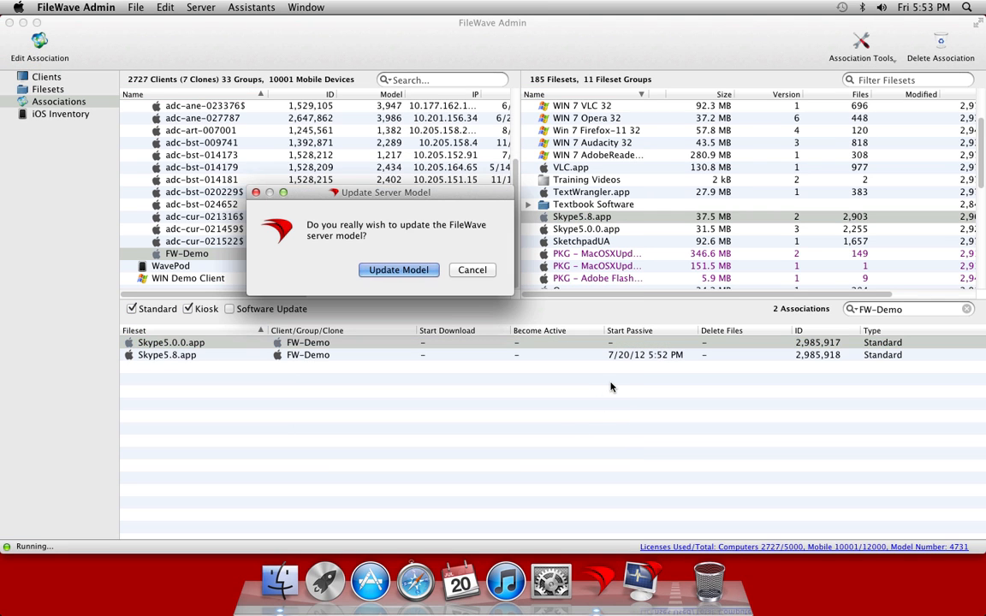
{"action": "key", "text": "Return"}
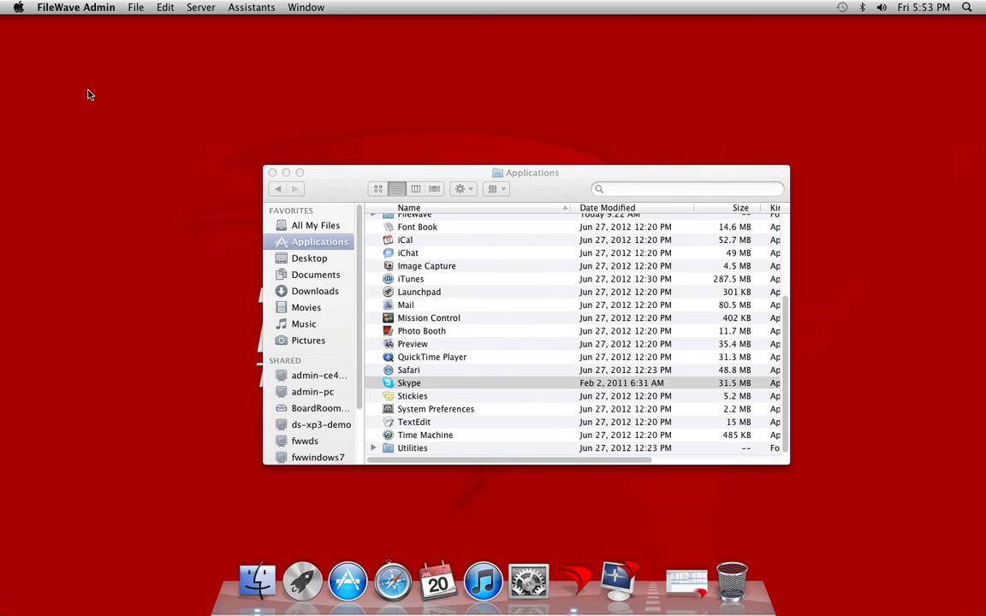
Step: In the Finder, reopen the Applications folder and check the Skype version in its file information
{"action": "left_click", "coordinate": [351, 180]}
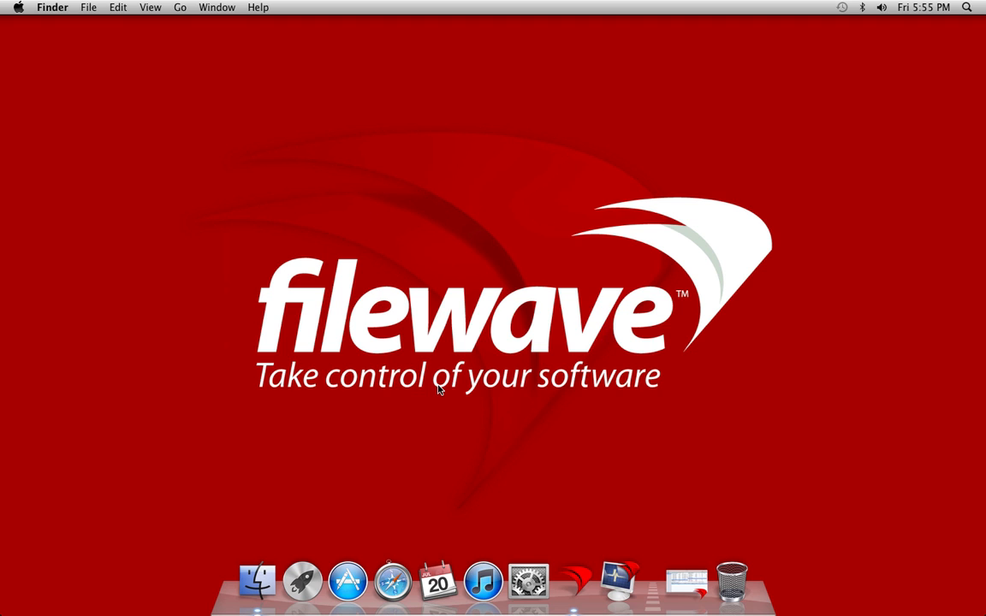
{"action": "key", "text": "super+shift+a"}
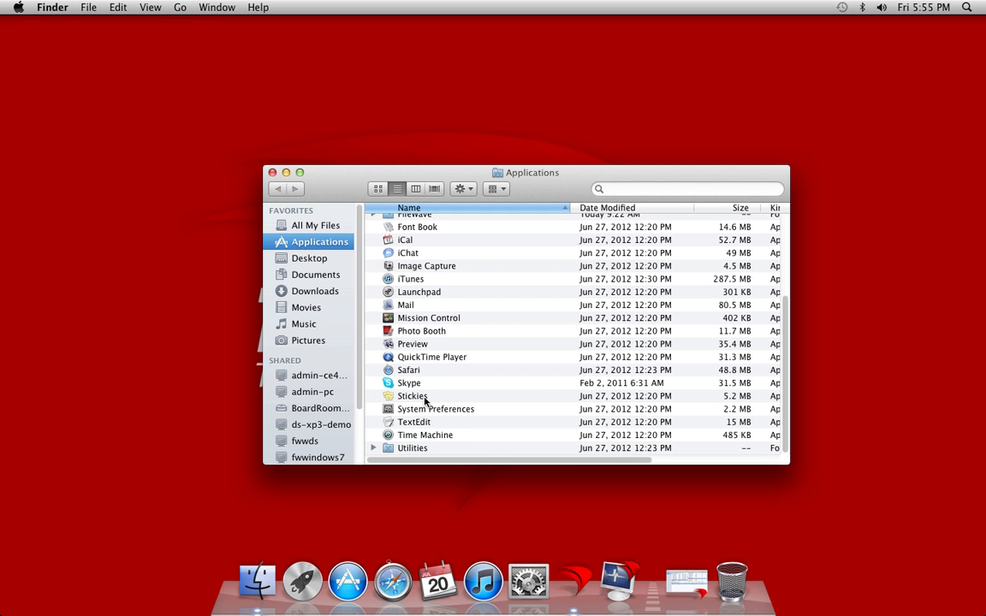
{"action": "left_click", "coordinate": [425, 385]}
{"action": "key", "text": "super+i"}
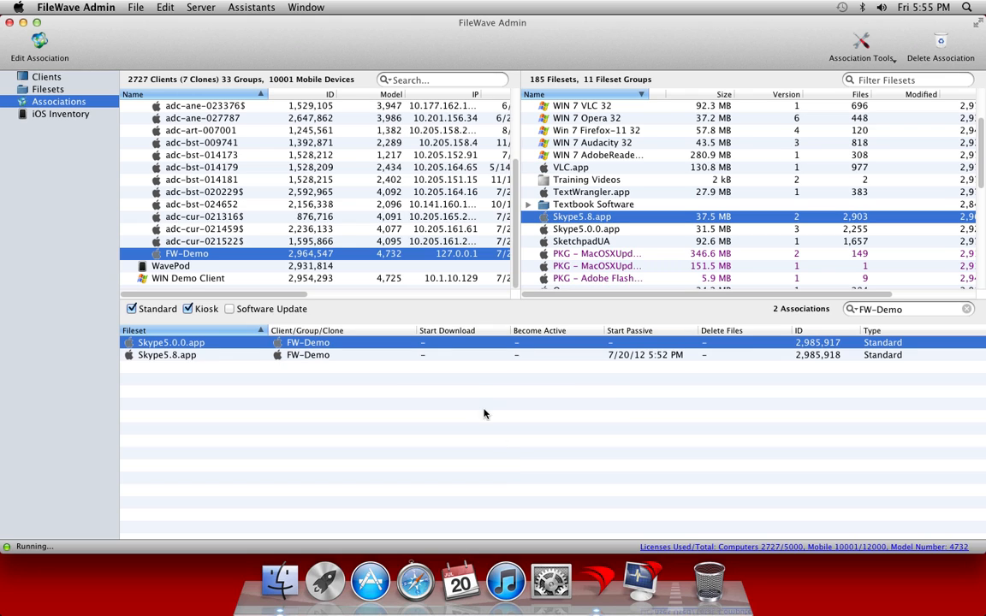
Step: In FileWave Admin, delete the association between the Skype5.8.app fileset and FW-Demo
{"action": "left_click", "coordinate": [445, 355]}
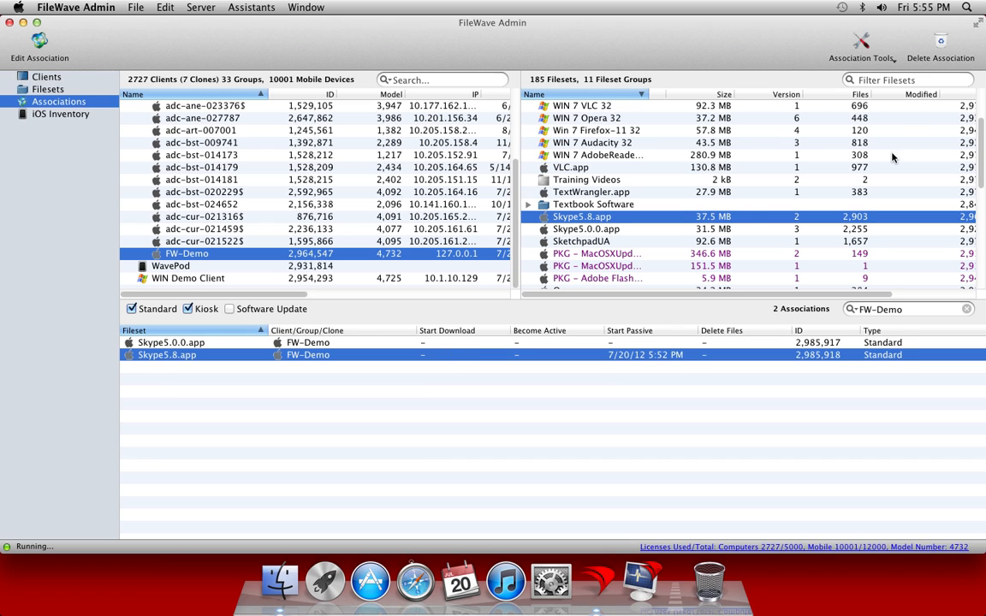
{"action": "left_click", "coordinate": [941, 42]}
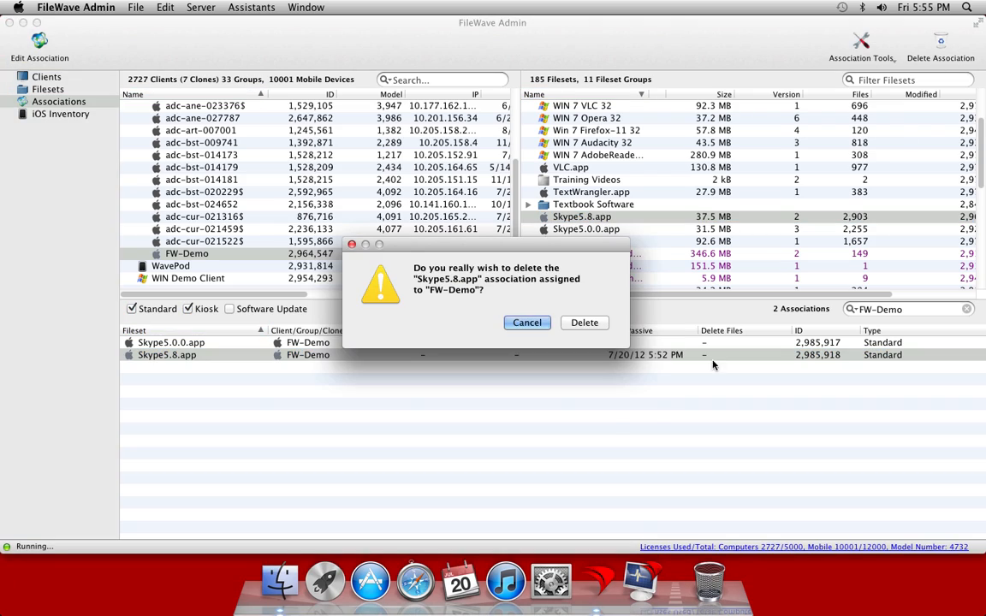
{"action": "left_click", "coordinate": [585, 323]}
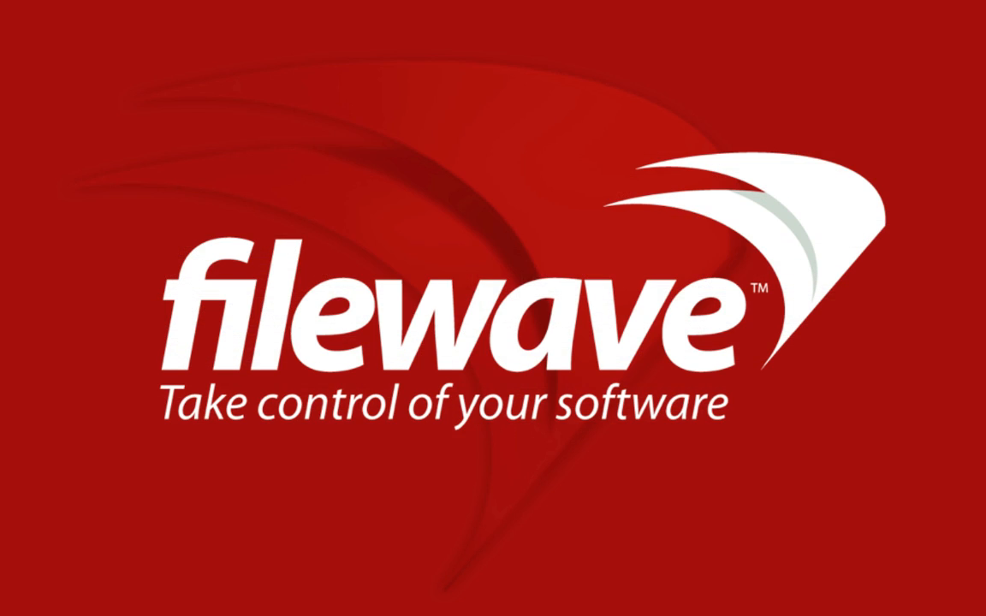